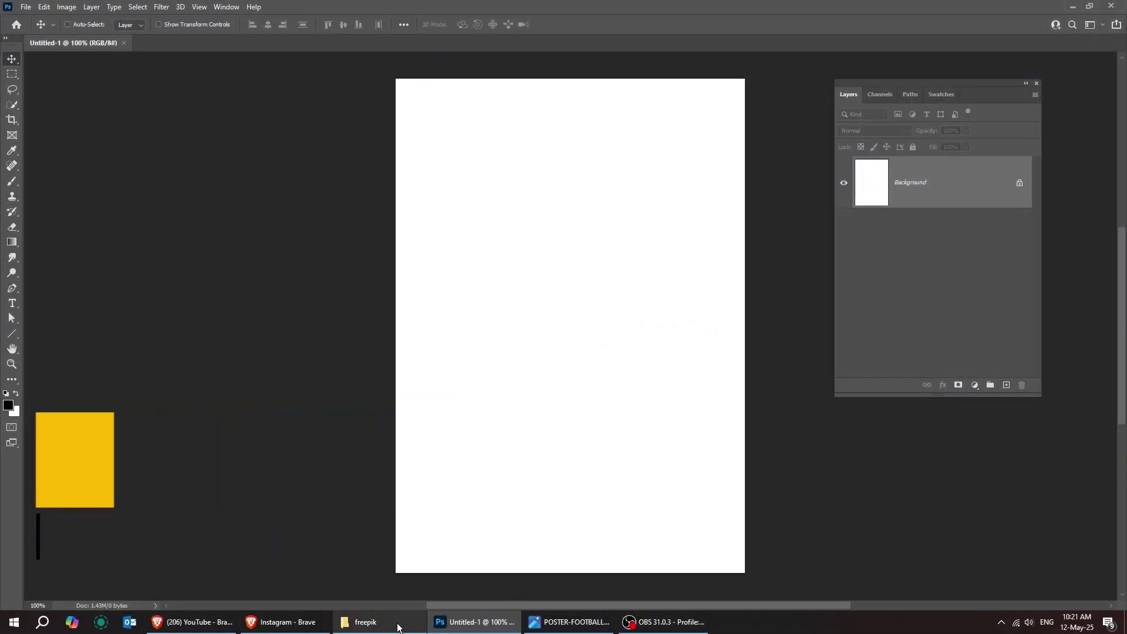
Place the orange fire background image onto the blank poster
{"action": "left_click", "coordinate": [398, 628]}
{"action": "left_click_drag", "start_coordinate": [323, 120], "coordinate": [594, 460]}
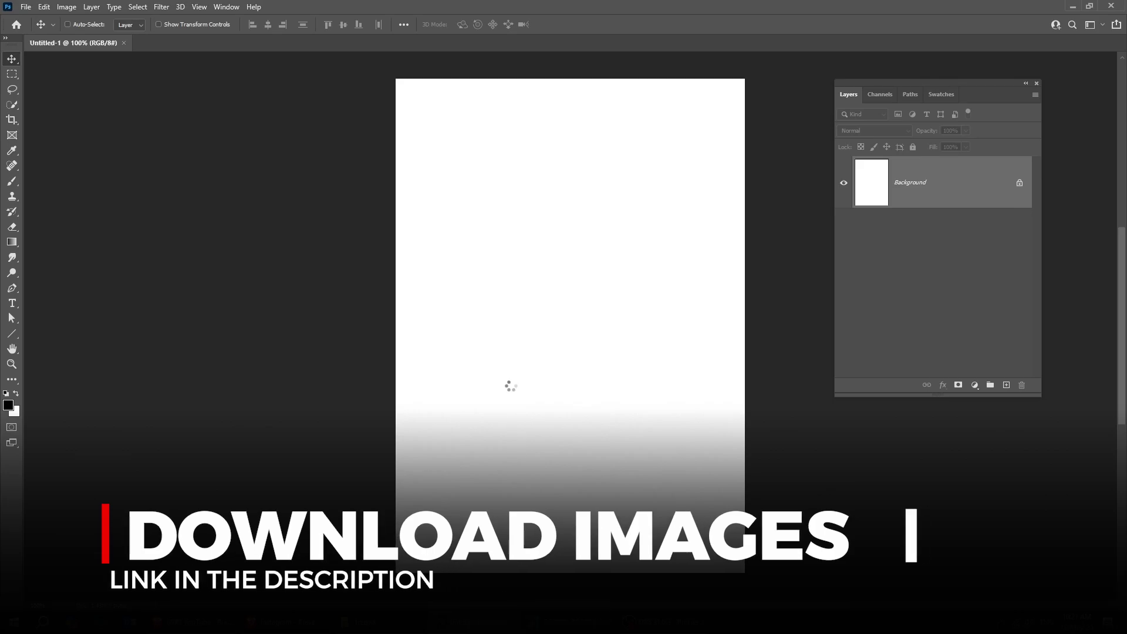
{"action": "left_click_drag", "start_coordinate": [513, 391], "coordinate": [511, 387]}
{"action": "key", "text": "Return"}
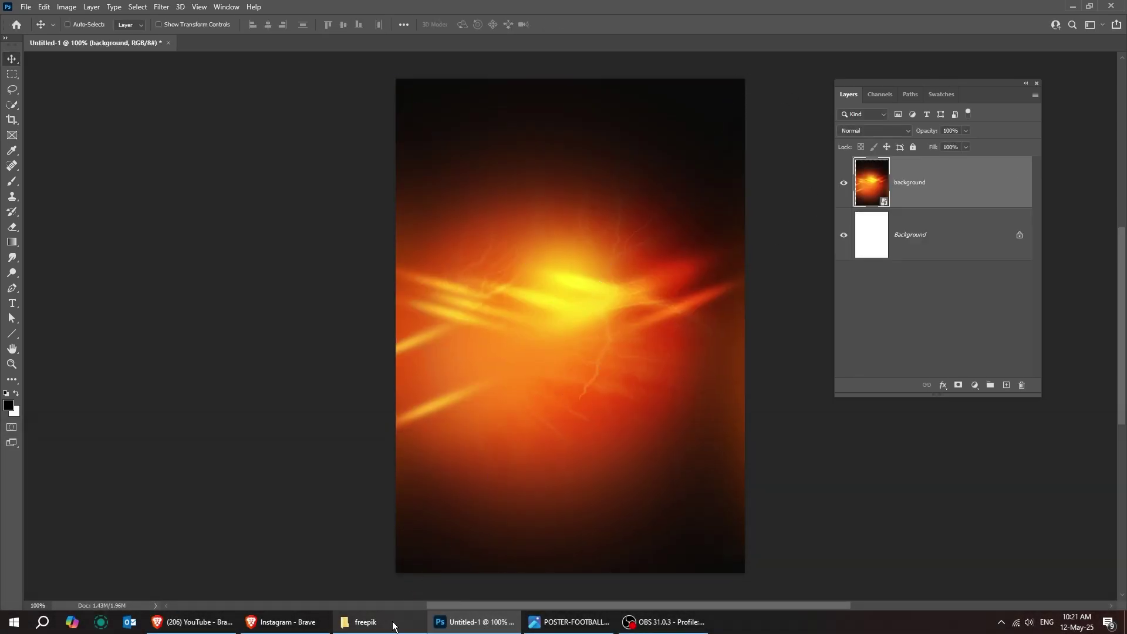
Place the footballer cutout image on top of the fire background
{"action": "left_click", "coordinate": [392, 625]}
{"action": "mouse_move", "coordinate": [504, 144]}
{"action": "left_mouse_down"}
{"action": "mouse_move", "coordinate": [500, 484]}
{"action": "mouse_move", "coordinate": [535, 363]}
{"action": "left_mouse_up"}
{"action": "key", "text": "Return"}
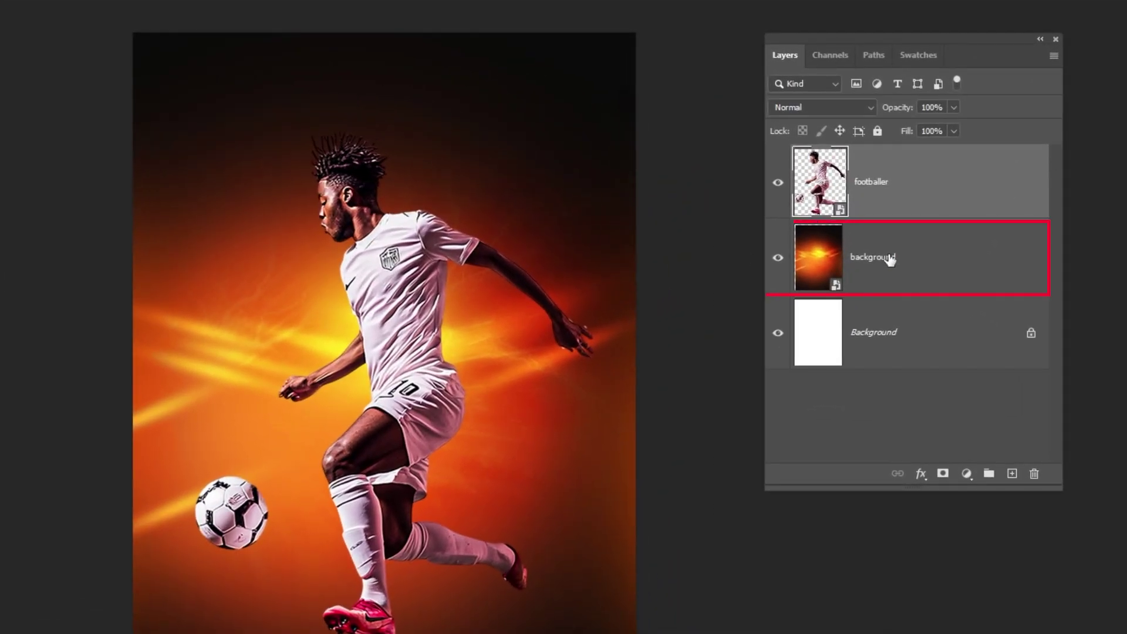
With the background layer selected, set the Type tool to Kenyan Coffee at 185 pt
{"action": "left_click", "coordinate": [921, 237]}
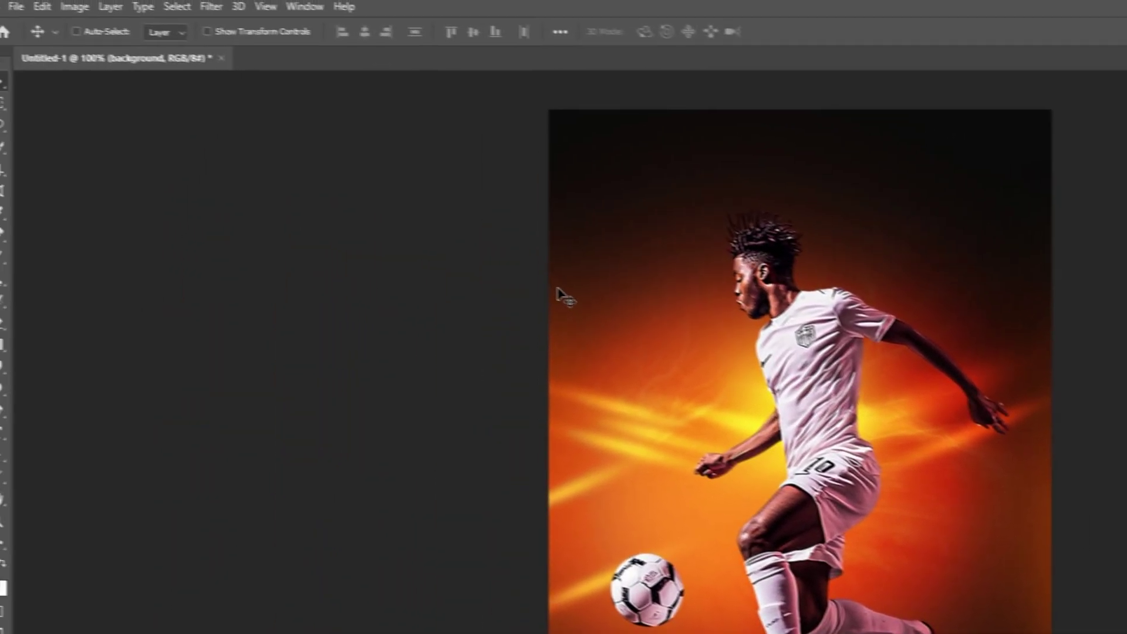
{"action": "left_click", "coordinate": [17, 437]}
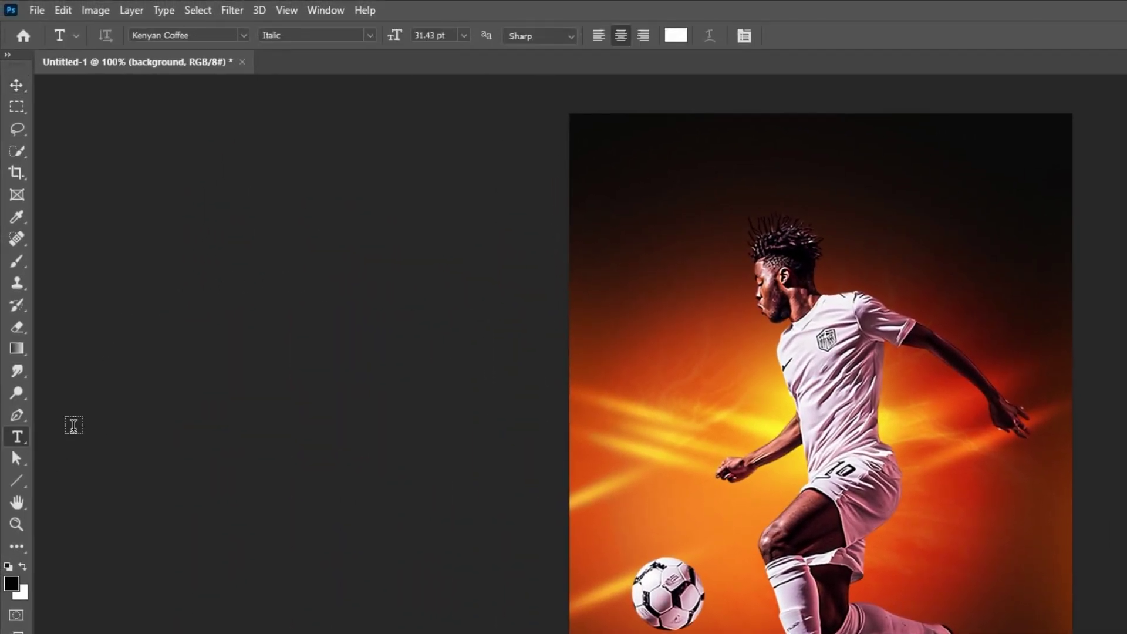
{"action": "left_click", "coordinate": [245, 35]}
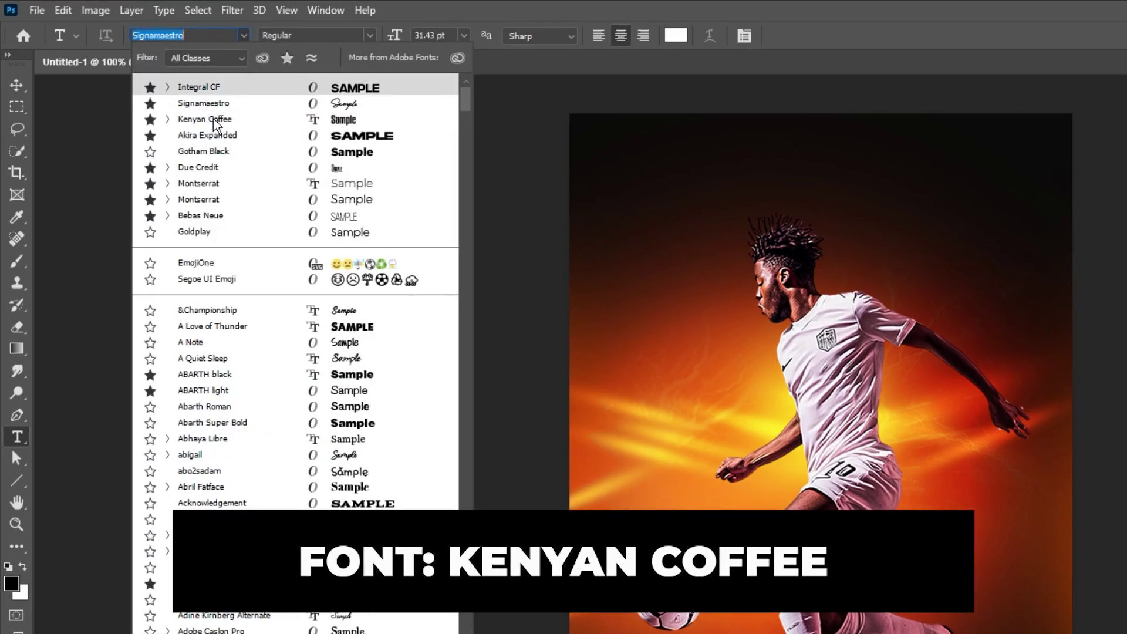
{"action": "left_click", "coordinate": [220, 118]}
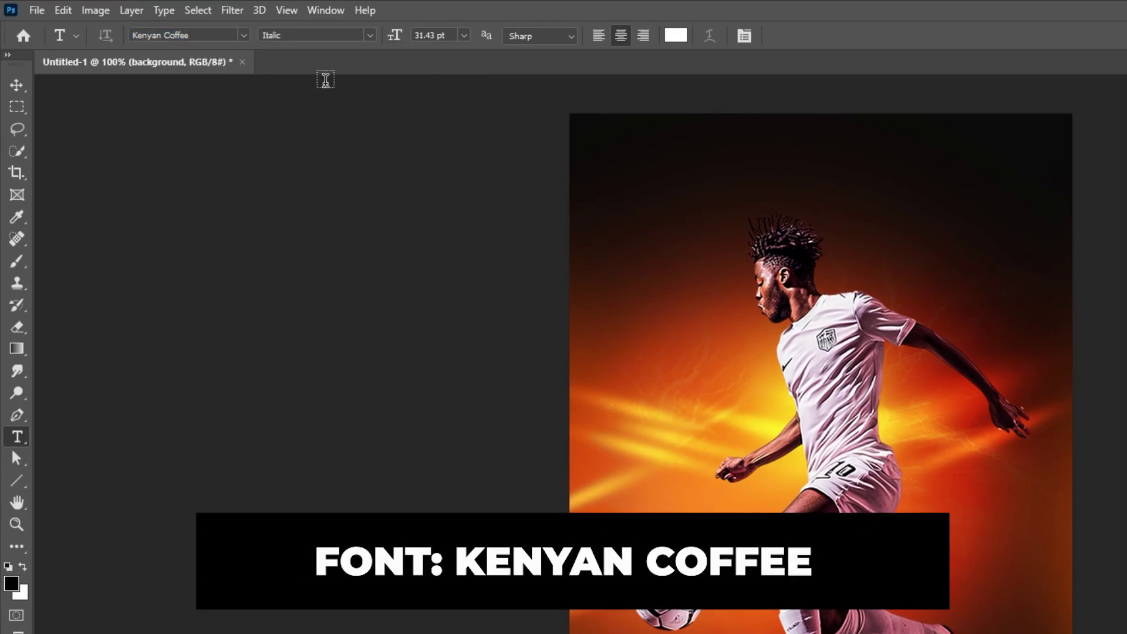
{"action": "left_click", "coordinate": [743, 36]}
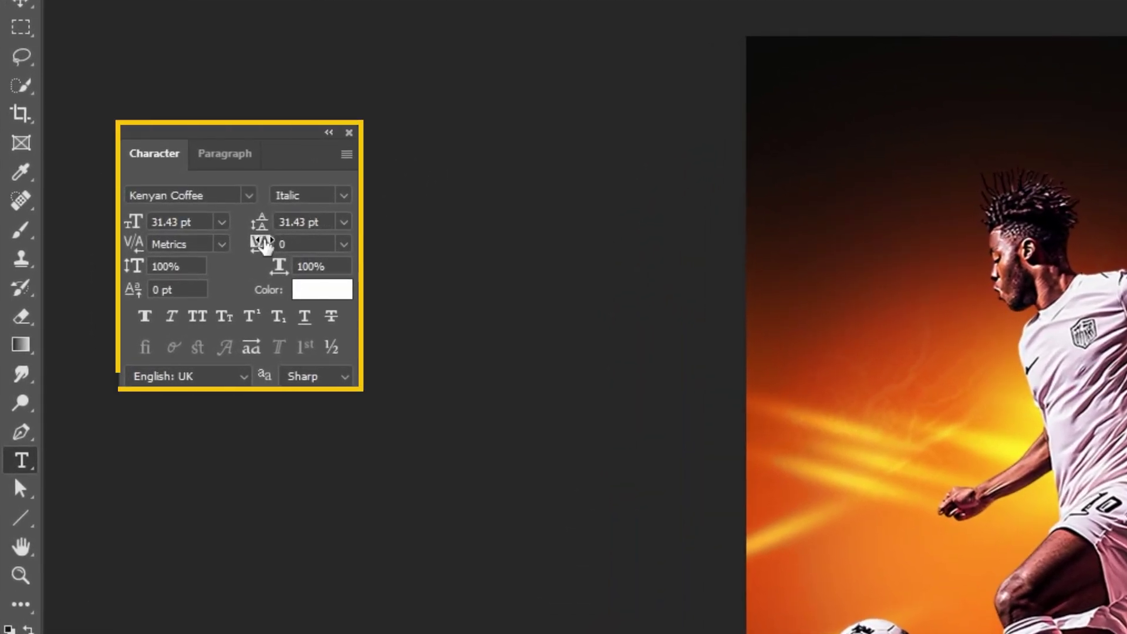
{"action": "left_click", "coordinate": [199, 222]}
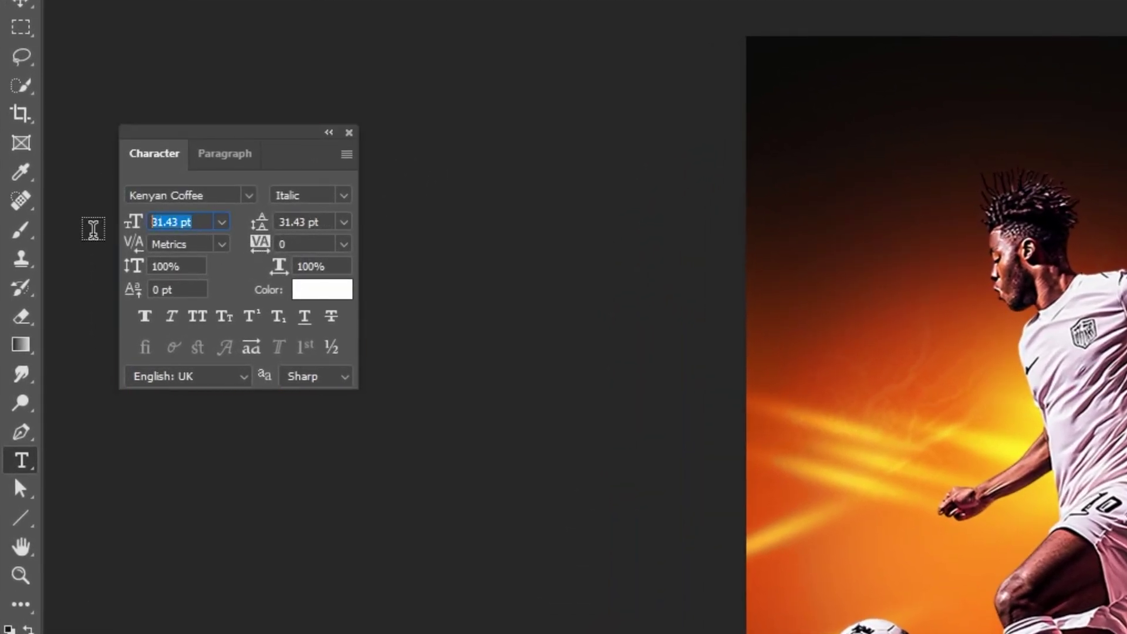
{"action": "type", "text": "185"}
{"action": "key", "text": "Return"}
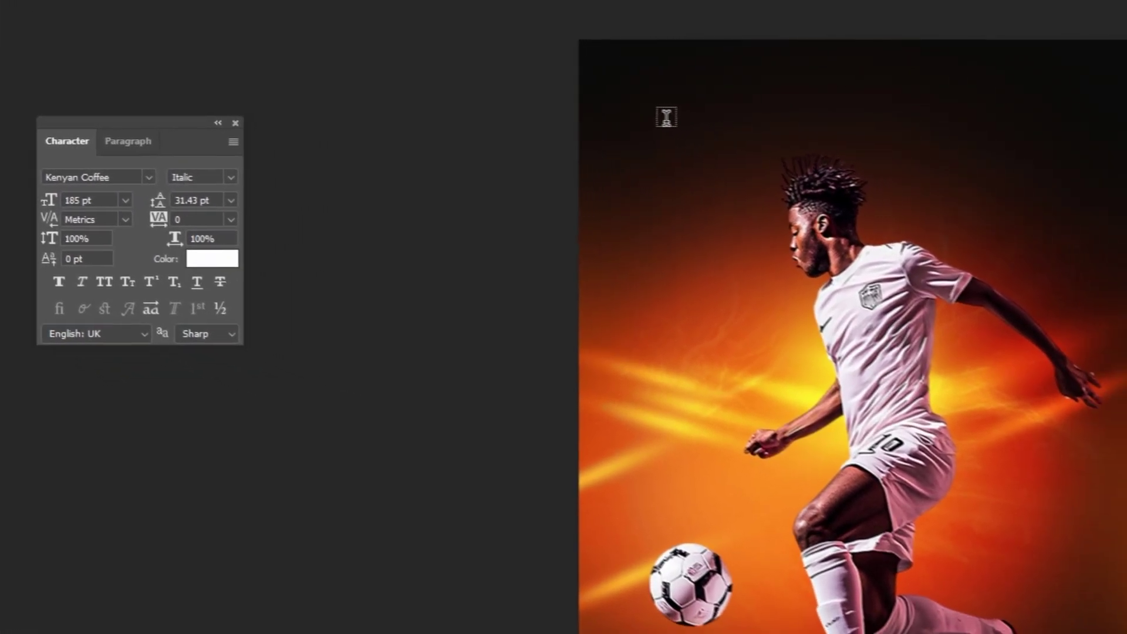
{"action": "type", "text": "pt"}
Type the headline 'soccer' and move it to the top of the poster
{"action": "left_click", "coordinate": [666, 117]}
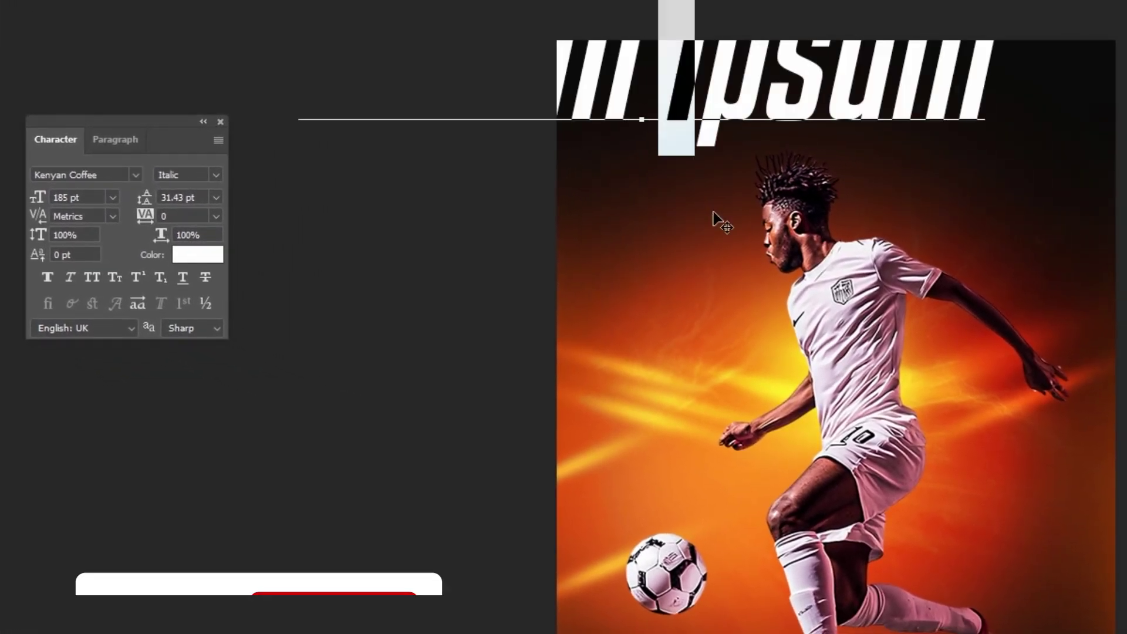
{"action": "type", "text": "soccer"}
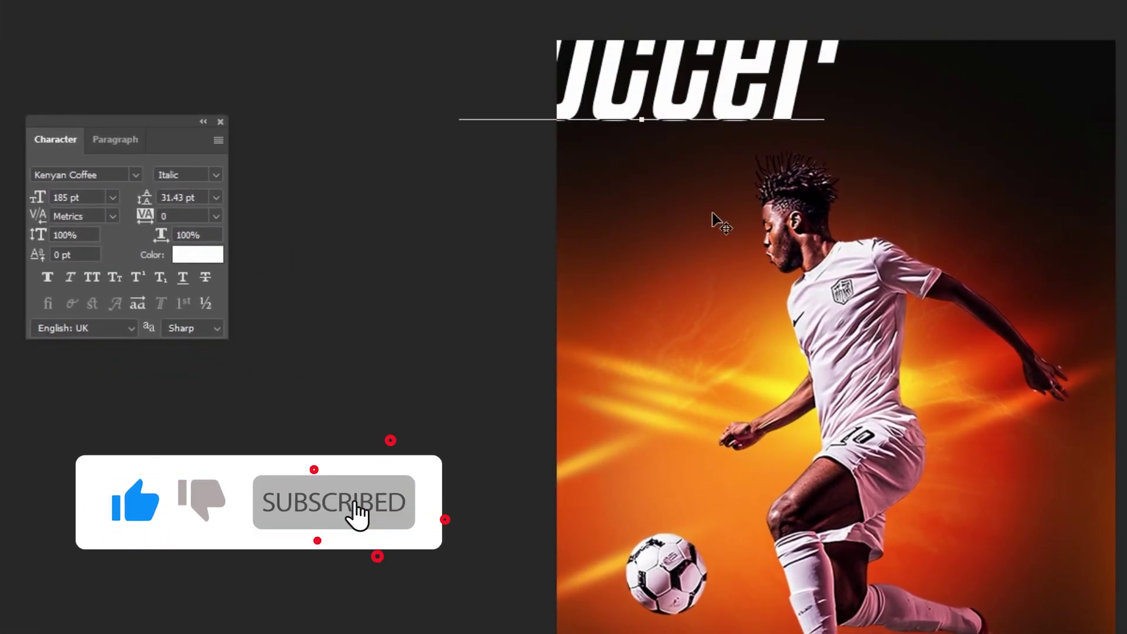
{"action": "key", "text": "ctrl+Return"}
{"action": "left_click_drag", "start_coordinate": [730, 106], "coordinate": [864, 176]}
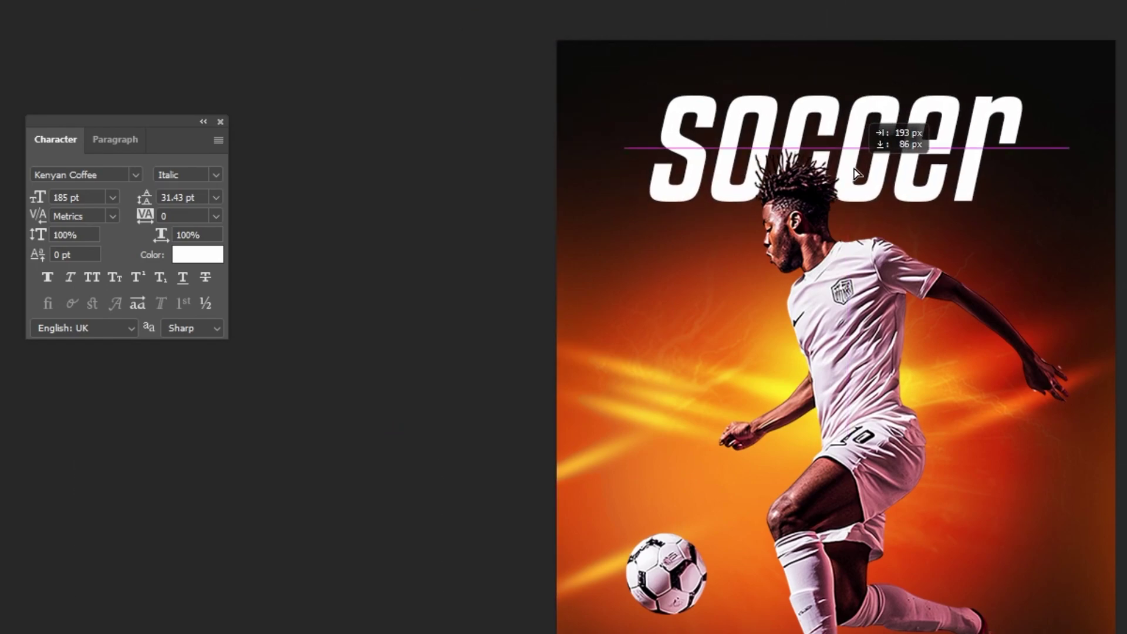
Make SOCCER all caps and Bold Italic with -20 tracking, then fine-tune its position
{"action": "left_click", "coordinate": [91, 275]}
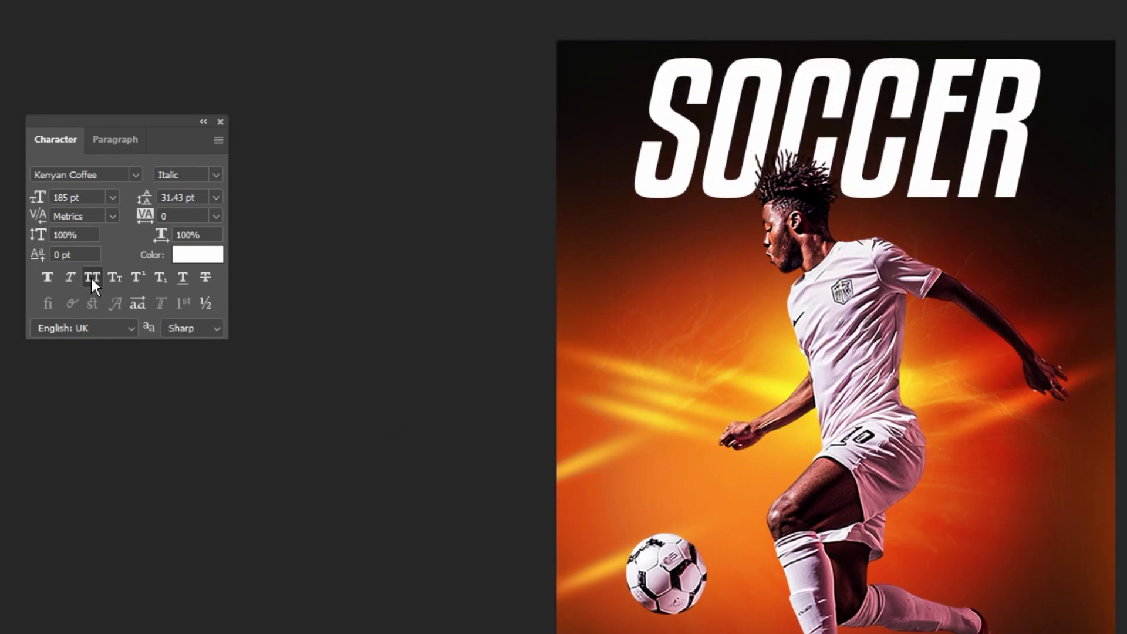
{"action": "left_click", "coordinate": [218, 176]}
{"action": "left_click", "coordinate": [209, 234]}
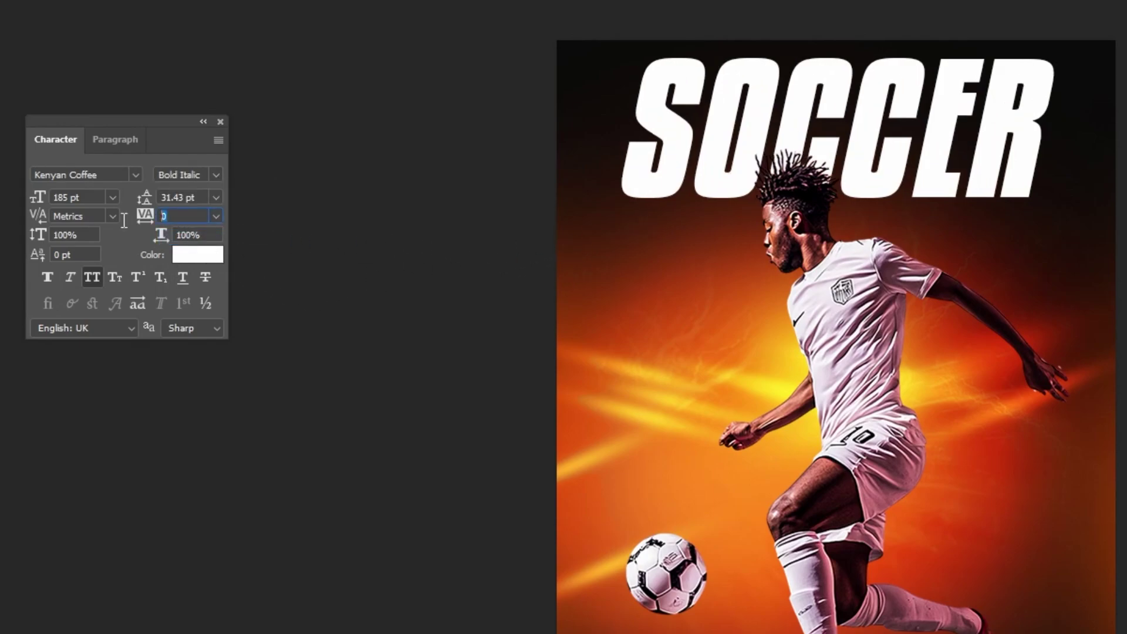
{"action": "type", "text": "-20"}
{"action": "key", "text": "Return"}
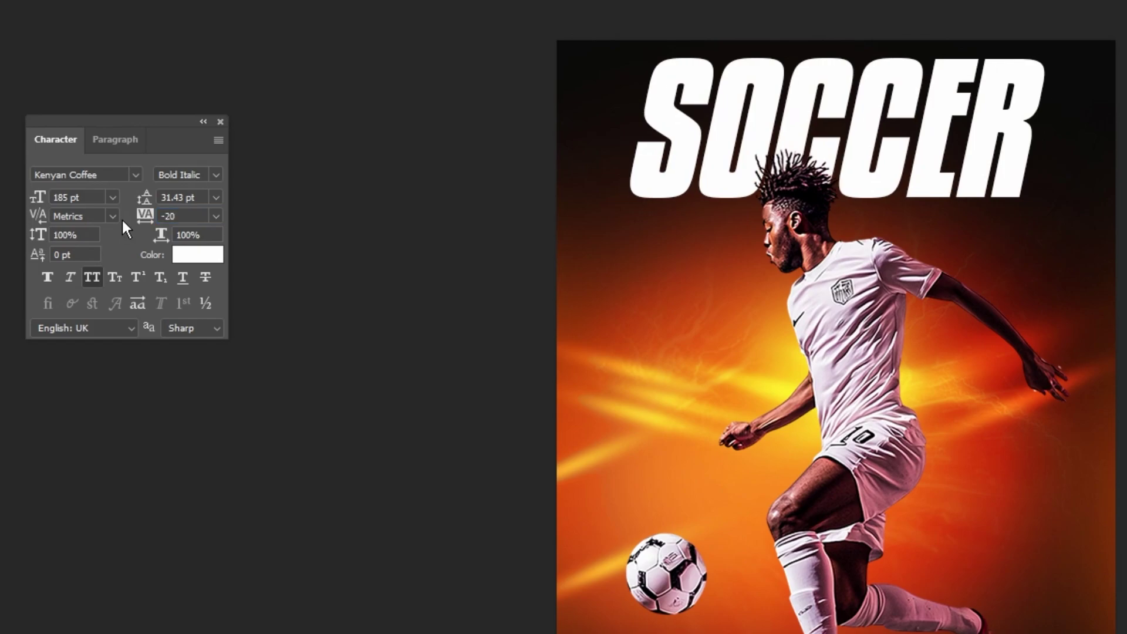
{"action": "left_click_drag", "start_coordinate": [143, 130], "coordinate": [410, 125]}
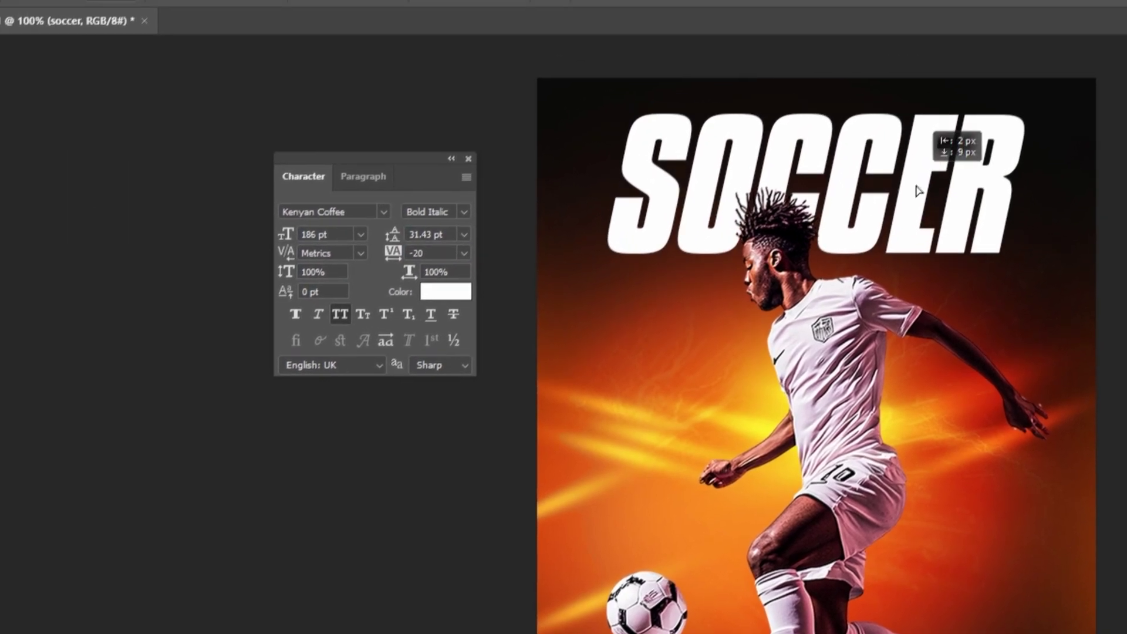
{"action": "left_click_drag", "start_coordinate": [886, 166], "coordinate": [899, 249]}
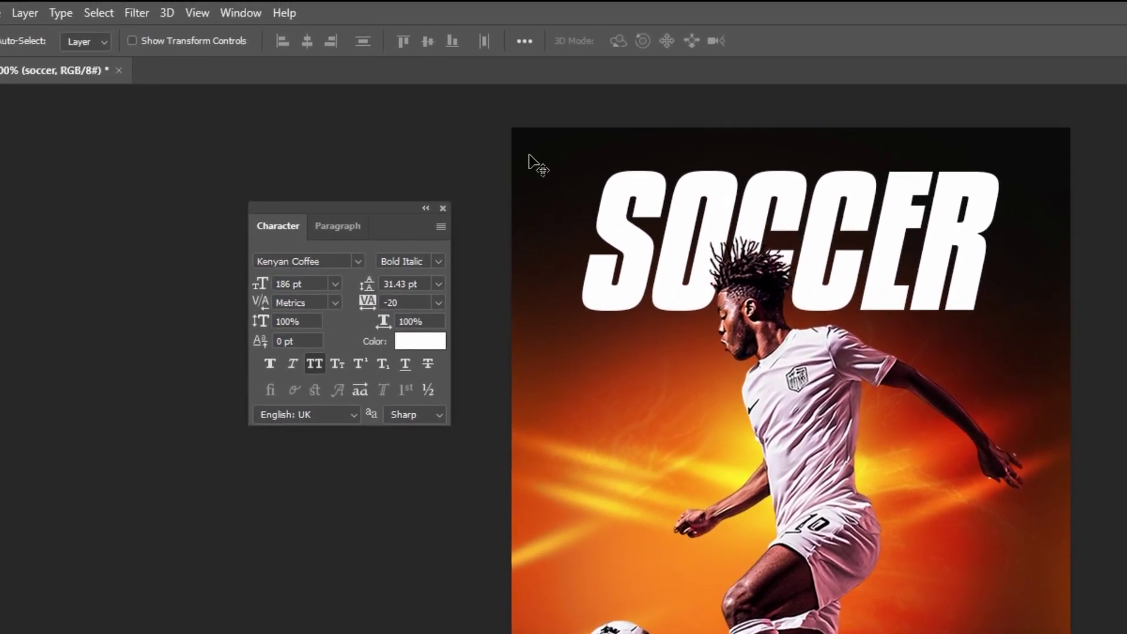
{"action": "left_click", "coordinate": [98, 13]}
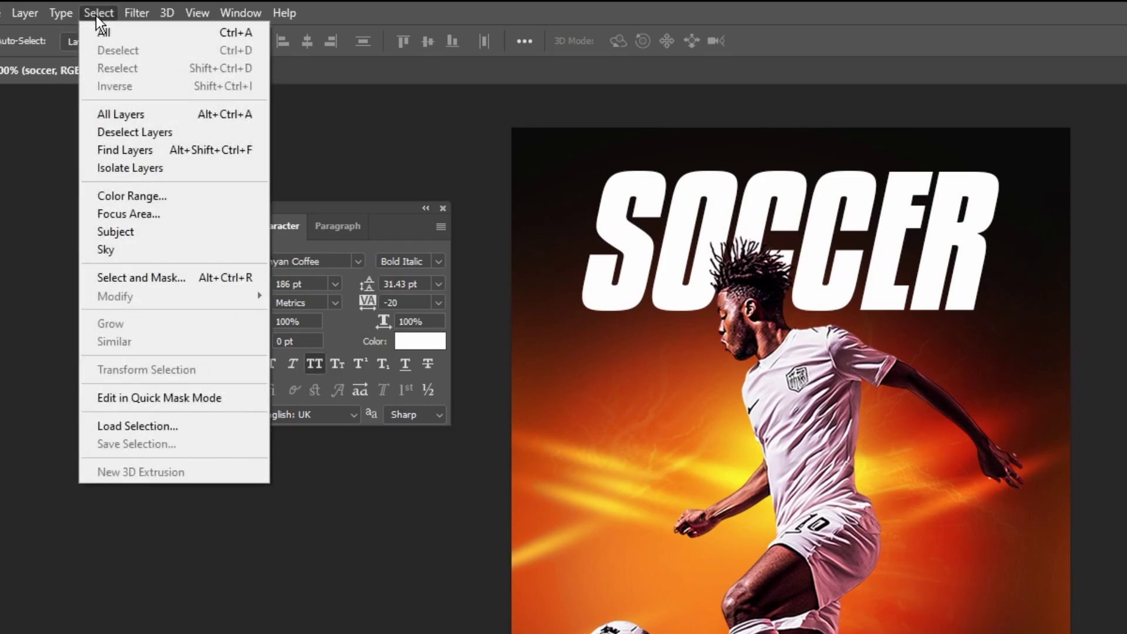
{"action": "left_click", "coordinate": [99, 30]}
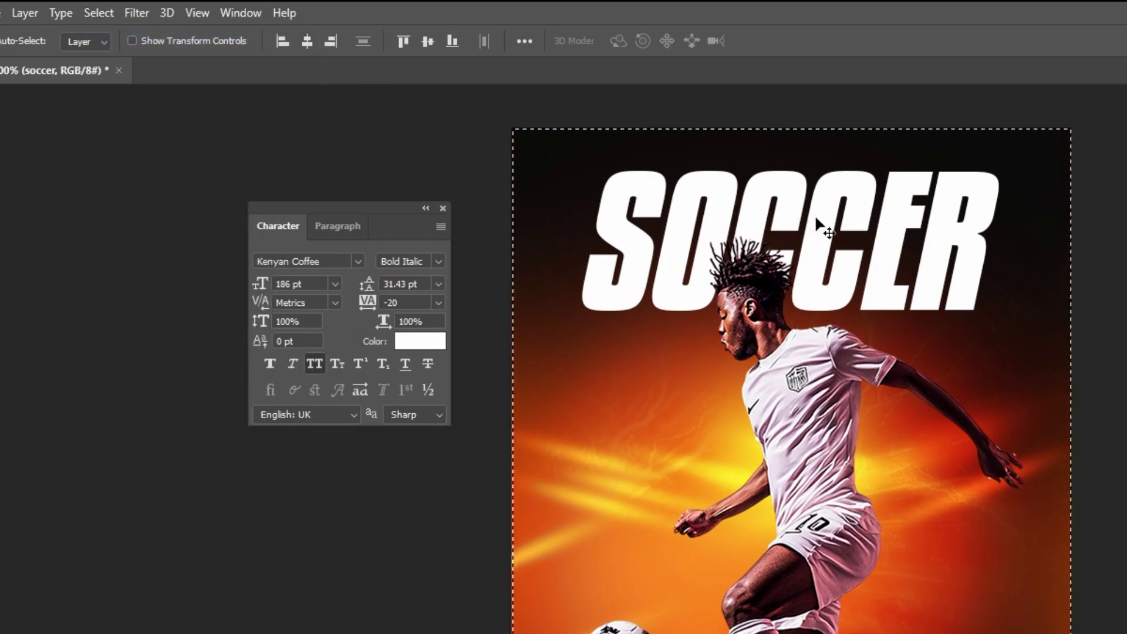
{"action": "left_click", "coordinate": [99, 12]}
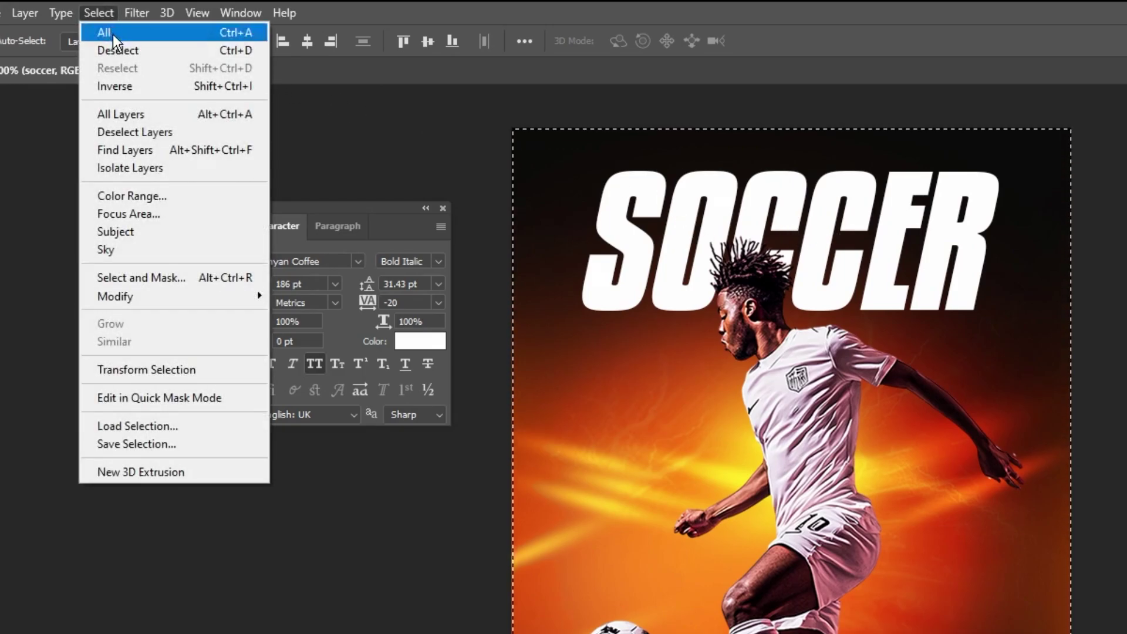
{"action": "left_click", "coordinate": [118, 48]}
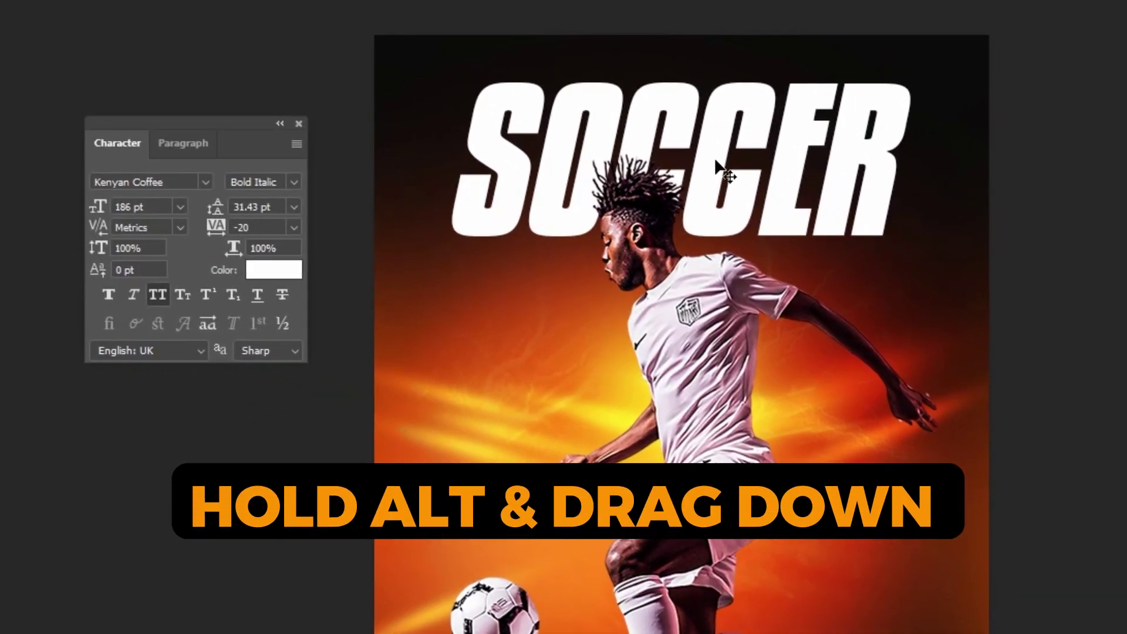
Duplicate SOCCER below as MATCH NIGHT, scale it to about 106 pt and nudge it up
{"action": "left_click_drag", "start_coordinate": [718, 167], "coordinate": [692, 322]}
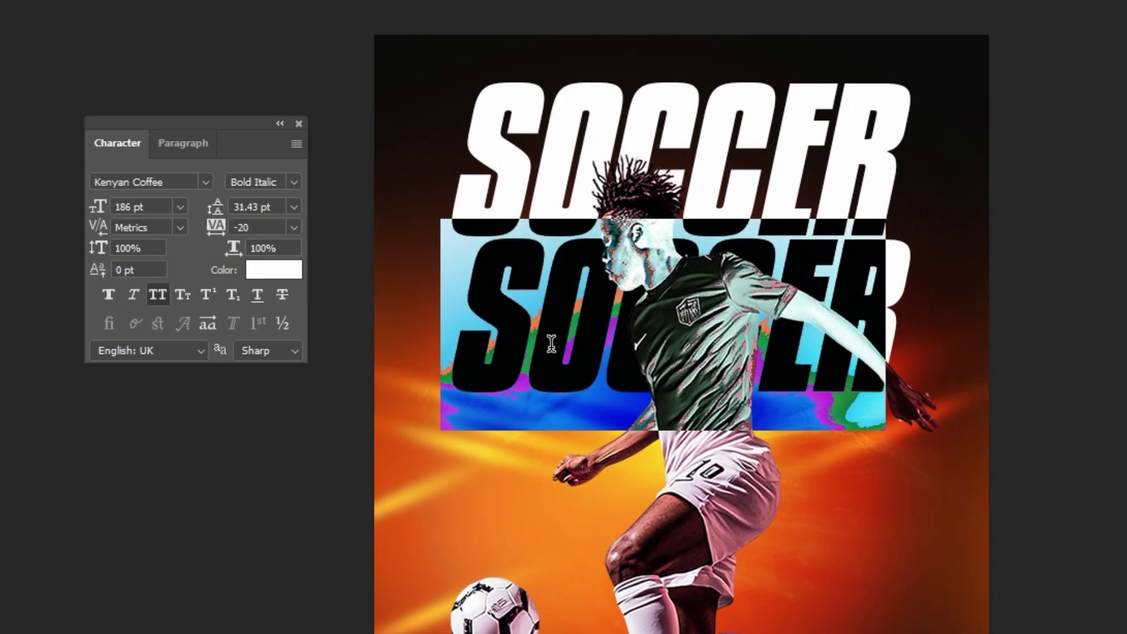
{"action": "type", "text": "MATCH NIGHT"}
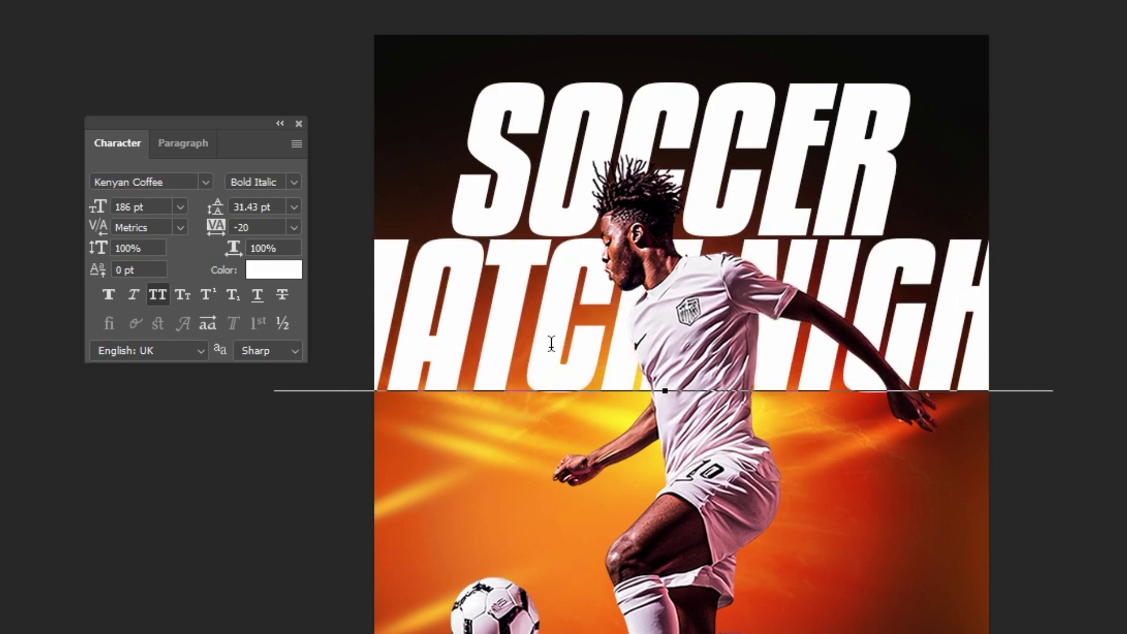
{"action": "key", "text": "ctrl+Return"}
{"action": "key", "text": "ctrl+t"}
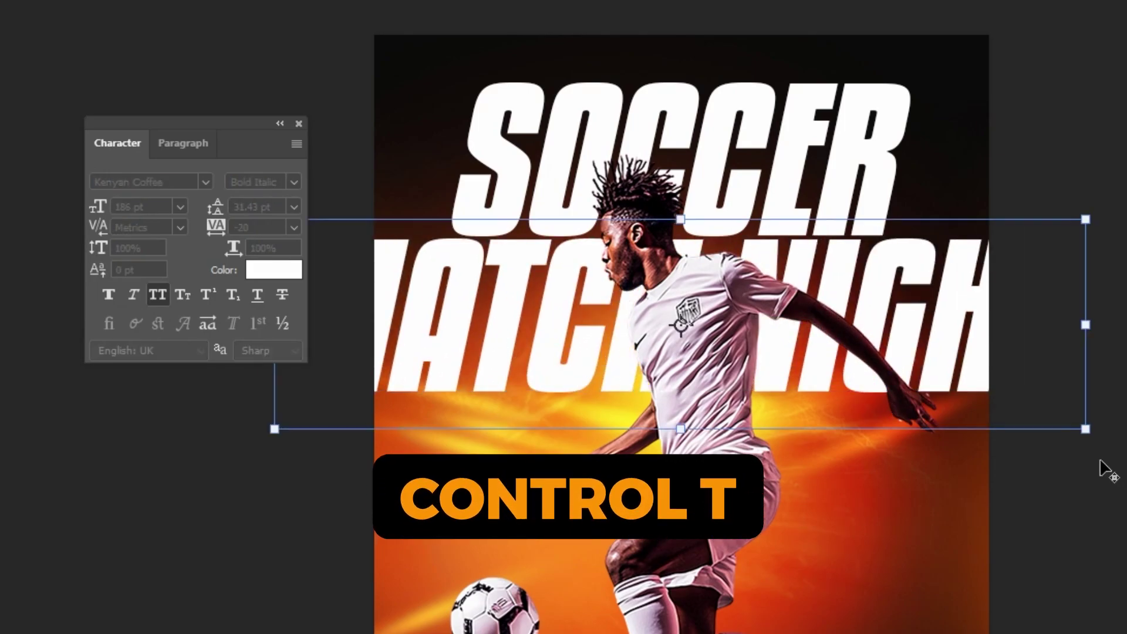
{"action": "left_click_drag", "start_coordinate": [1092, 434], "coordinate": [918, 409]}
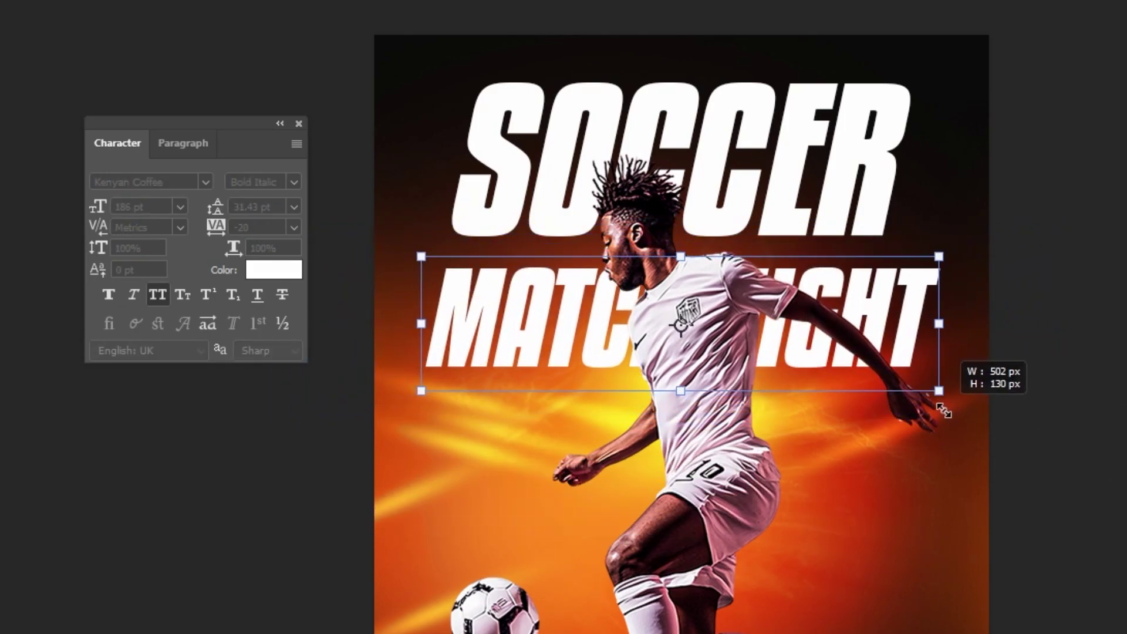
{"action": "key", "text": "Return"}
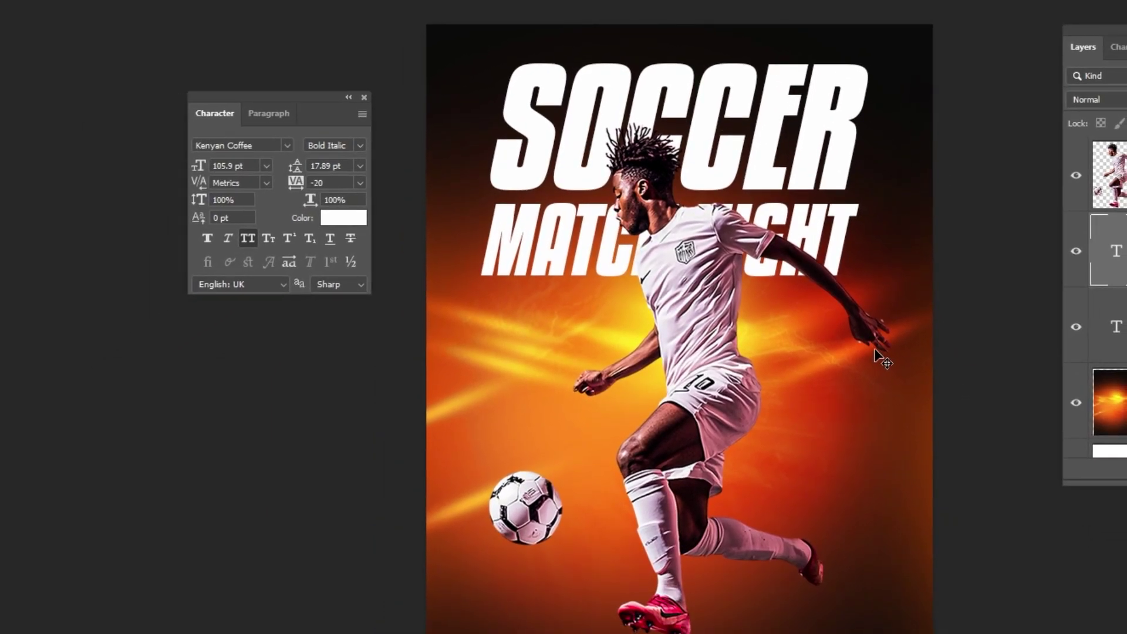
{"action": "key", "text": "Up"}
{"action": "key", "text": "Up"}
{"action": "key", "text": "Up"}
{"action": "key", "text": "Up"}
{"action": "key", "text": "Up"}
{"action": "key", "text": "Up"}
{"action": "key", "text": "Up"}
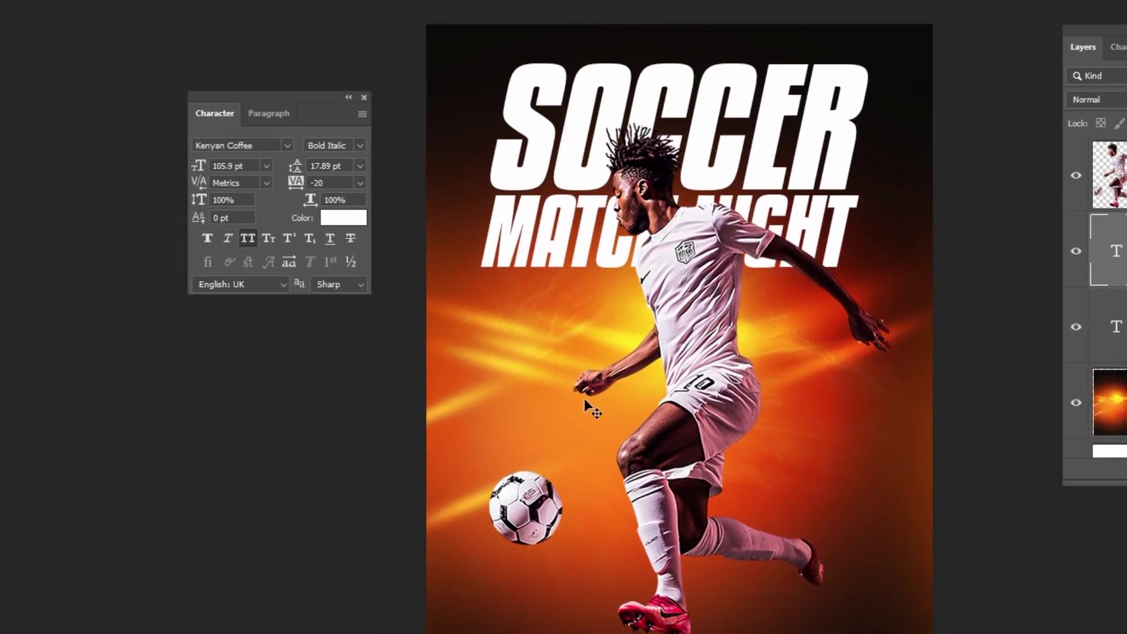
Paste the WHERE LEGENDS COMPETE tagline at 17 pt and move it under MATCH NIGHT
{"action": "left_click", "coordinate": [505, 361]}
{"action": "key", "text": "ctrl+v"}
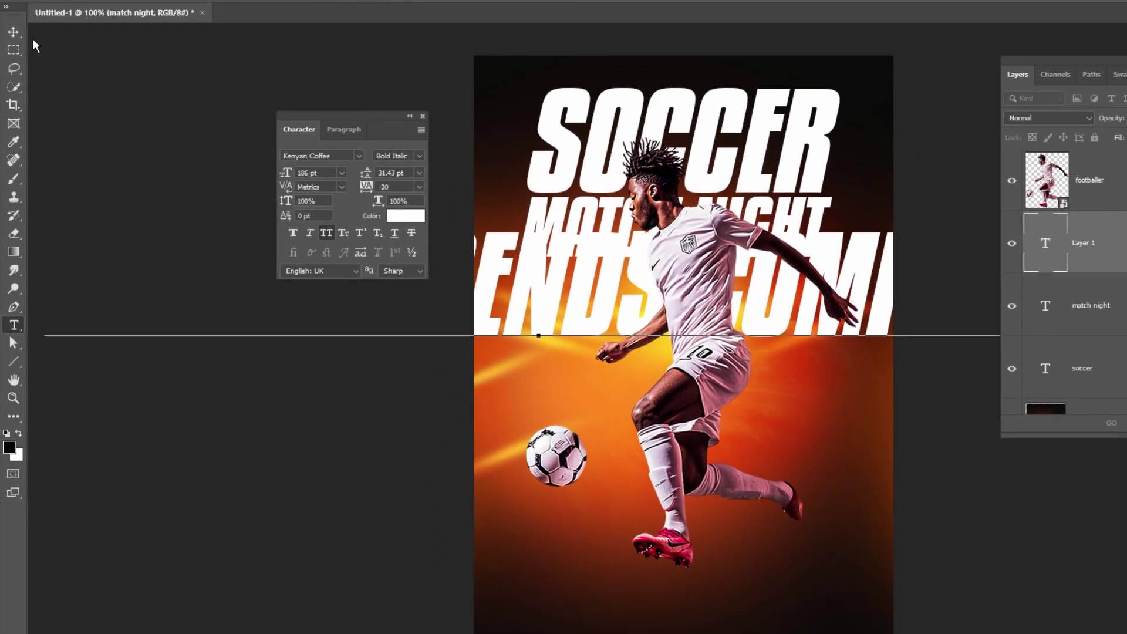
{"action": "left_click", "coordinate": [16, 32]}
{"action": "left_click", "coordinate": [286, 173]}
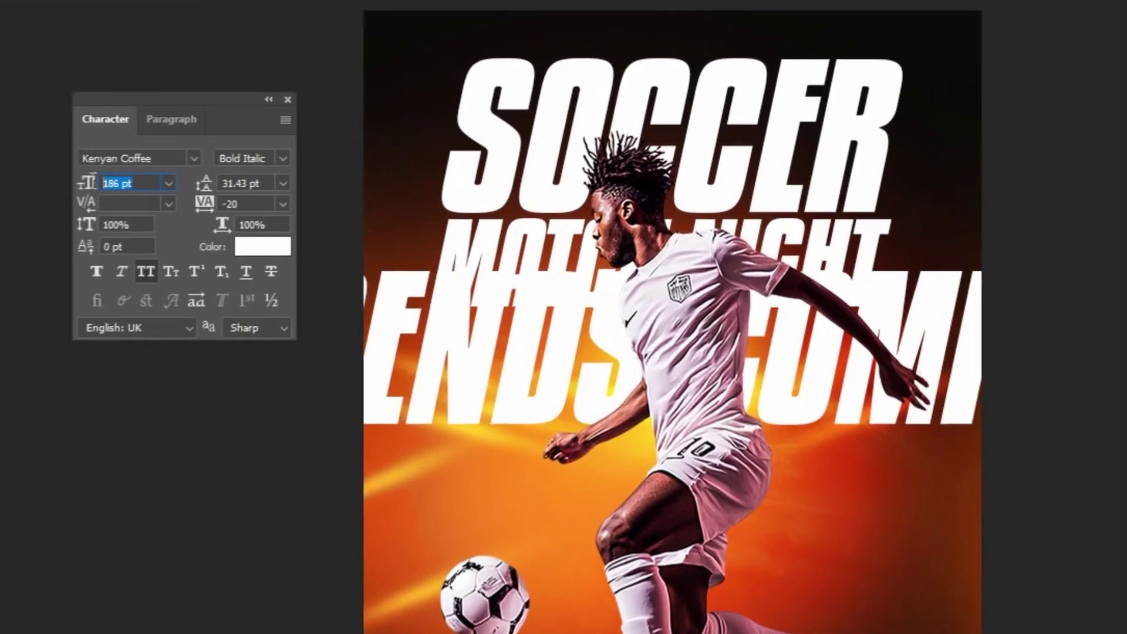
{"action": "type", "text": "17"}
{"action": "key", "text": "Return"}
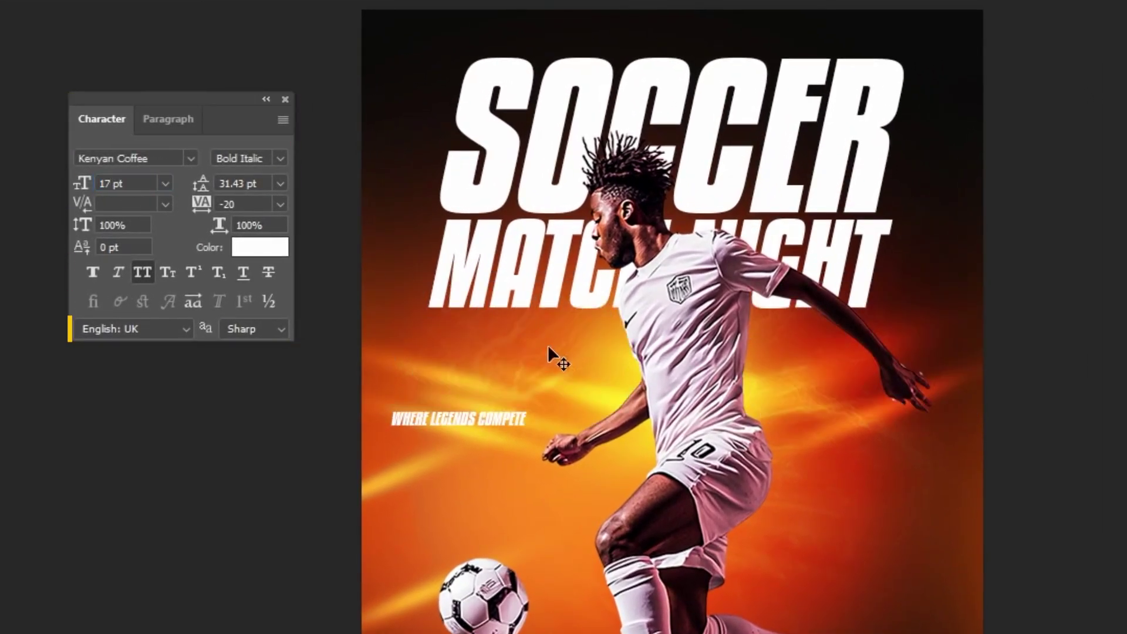
{"action": "mouse_move", "coordinate": [476, 401]}
{"action": "left_mouse_down"}
{"action": "mouse_move", "coordinate": [511, 350]}
{"action": "mouse_move", "coordinate": [499, 341]}
{"action": "left_mouse_up"}
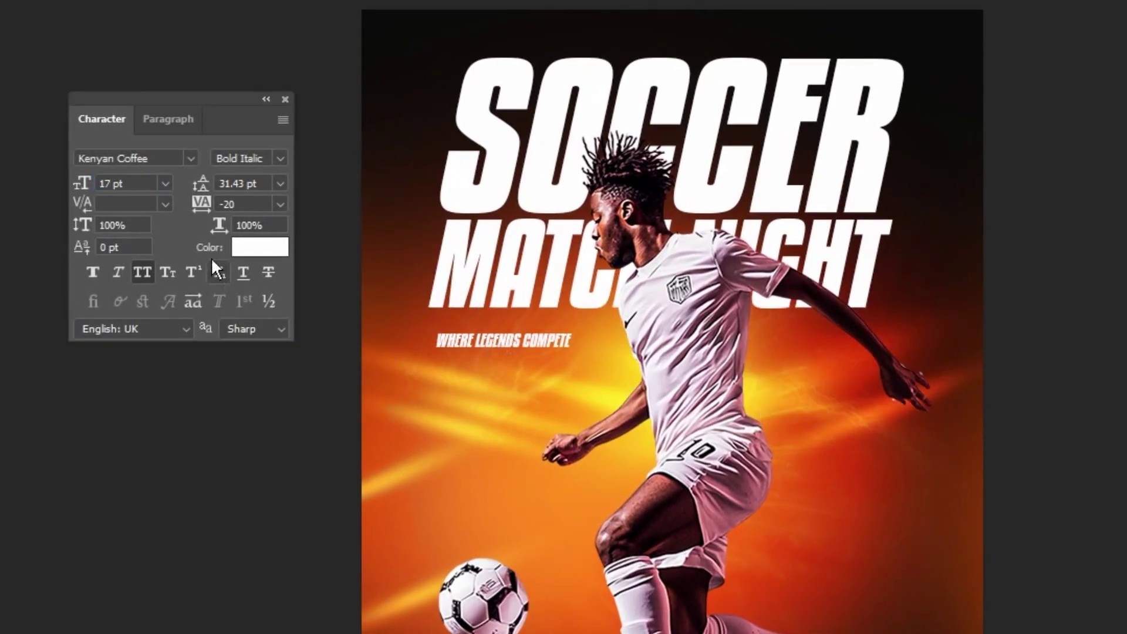
Widen the tagline's tracking to 900, switch it to plain Italic, and reposition it
{"action": "left_click", "coordinate": [241, 205]}
{"action": "type", "text": "9"}
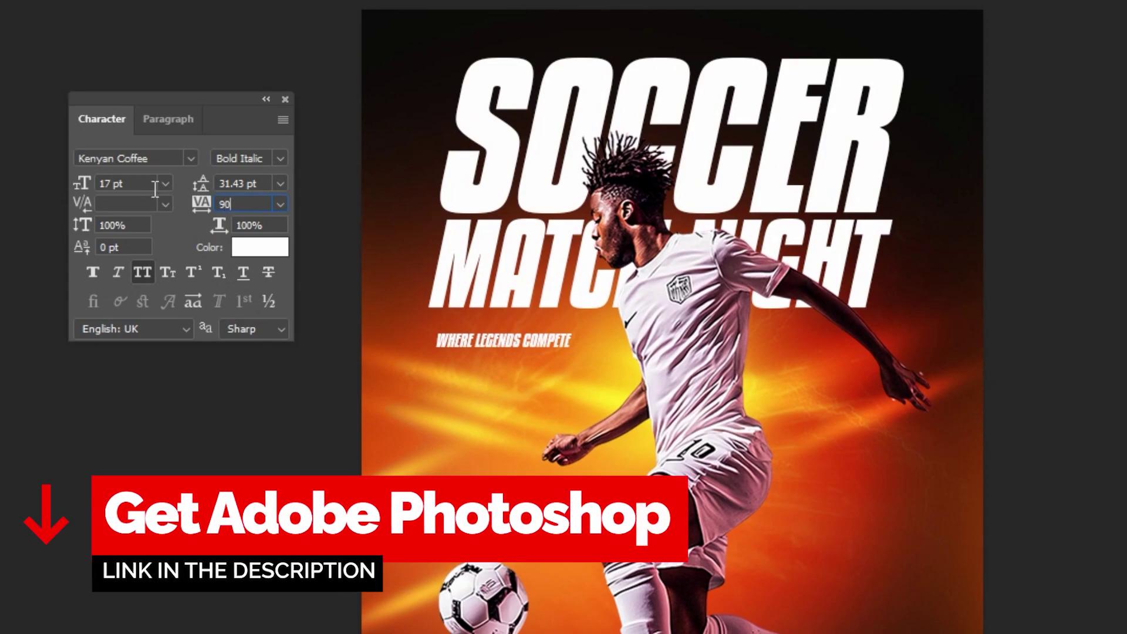
{"action": "type", "text": "0"}
{"action": "key", "text": "Return"}
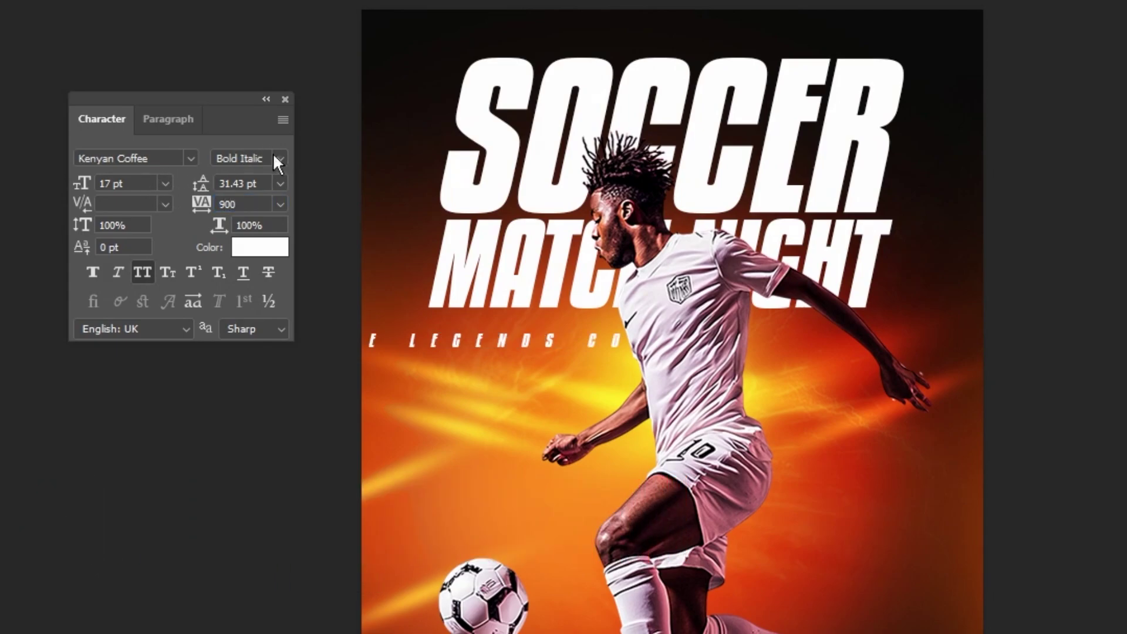
{"action": "left_click", "coordinate": [275, 158]}
{"action": "left_click", "coordinate": [275, 190]}
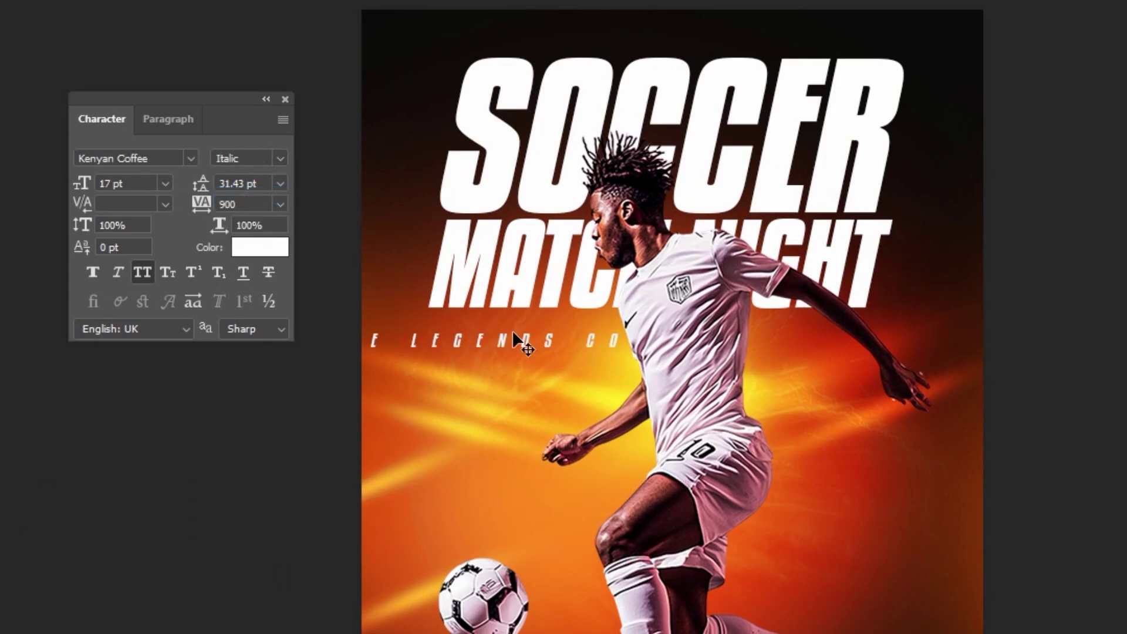
{"action": "left_click_drag", "start_coordinate": [513, 335], "coordinate": [660, 326]}
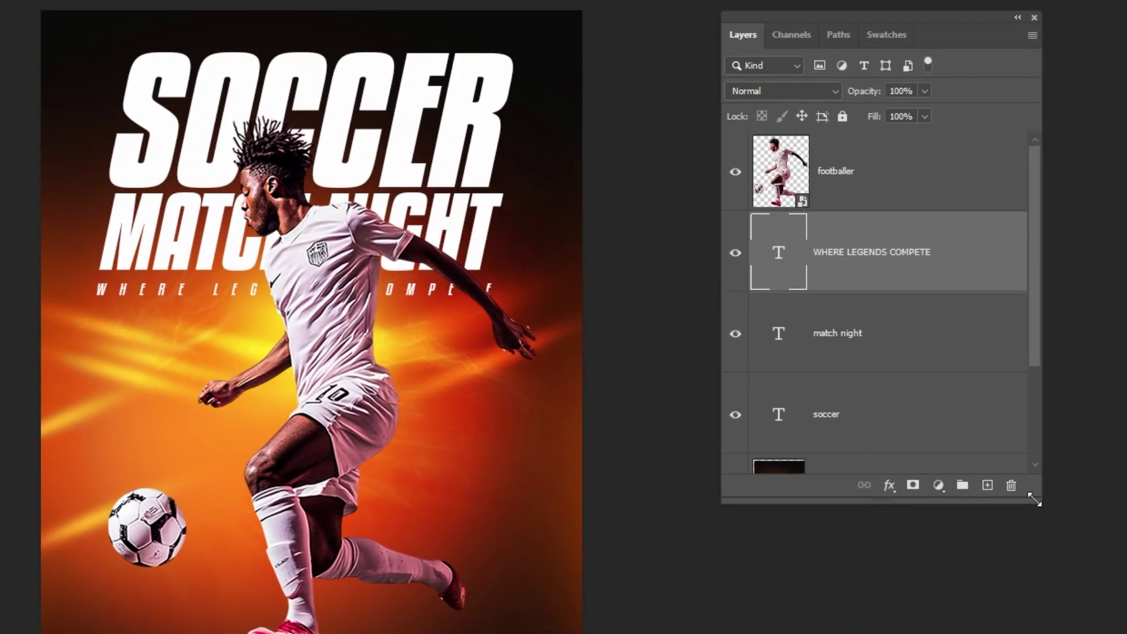
Add a new empty layer and choose a Soft Round brush
{"action": "left_click_drag", "start_coordinate": [1035, 499], "coordinate": [1041, 589]}
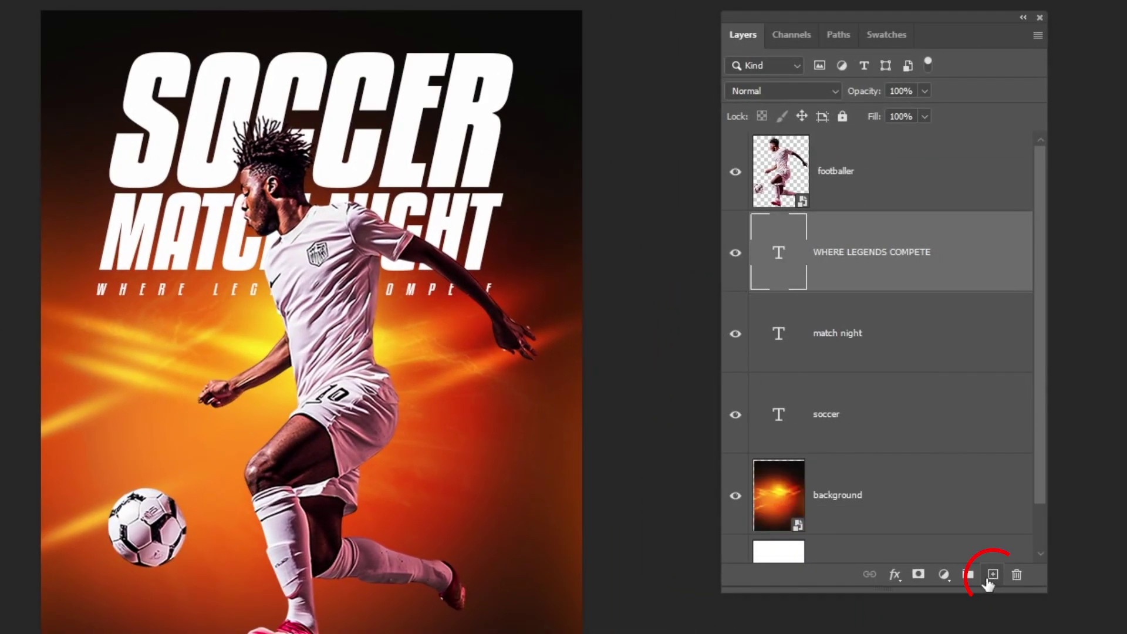
{"action": "left_click", "coordinate": [991, 575]}
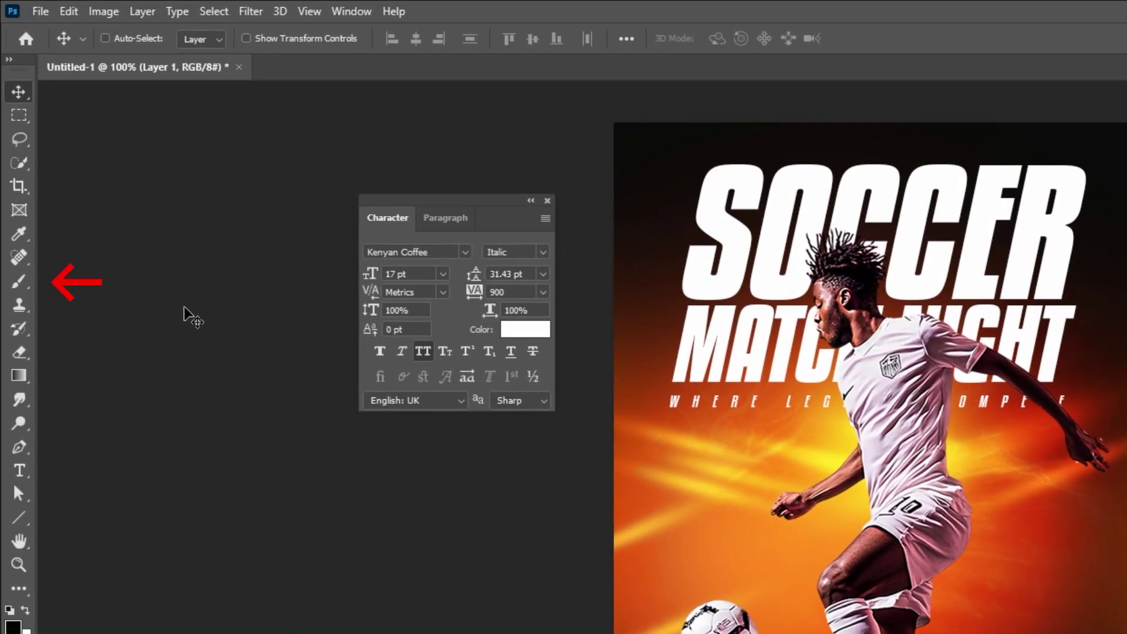
{"action": "key", "text": "b"}
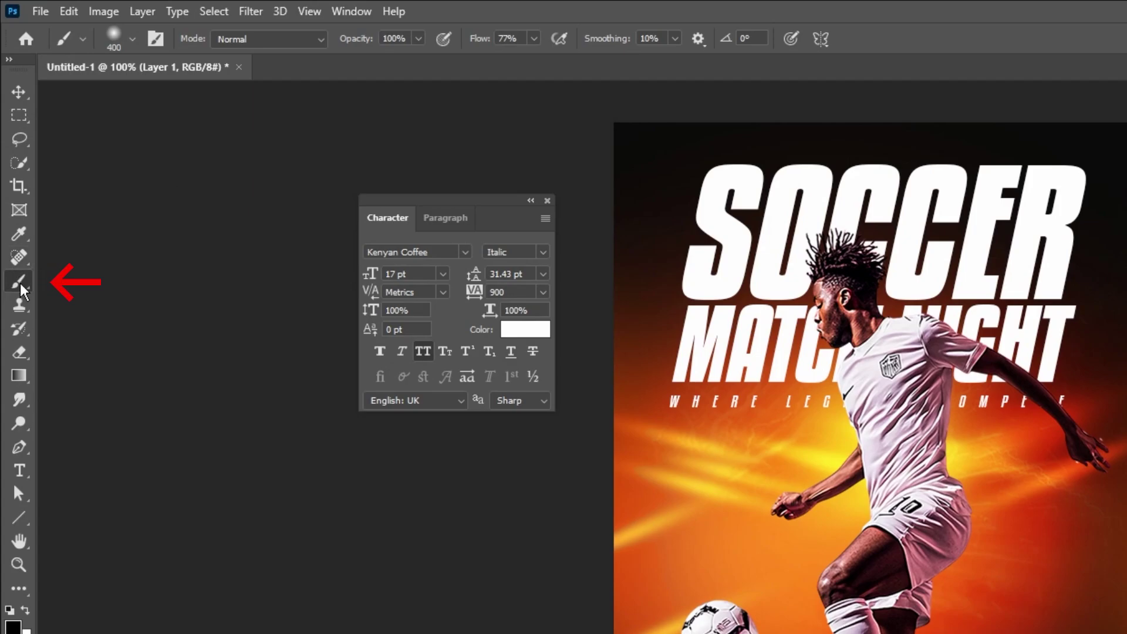
{"action": "left_click", "coordinate": [132, 38]}
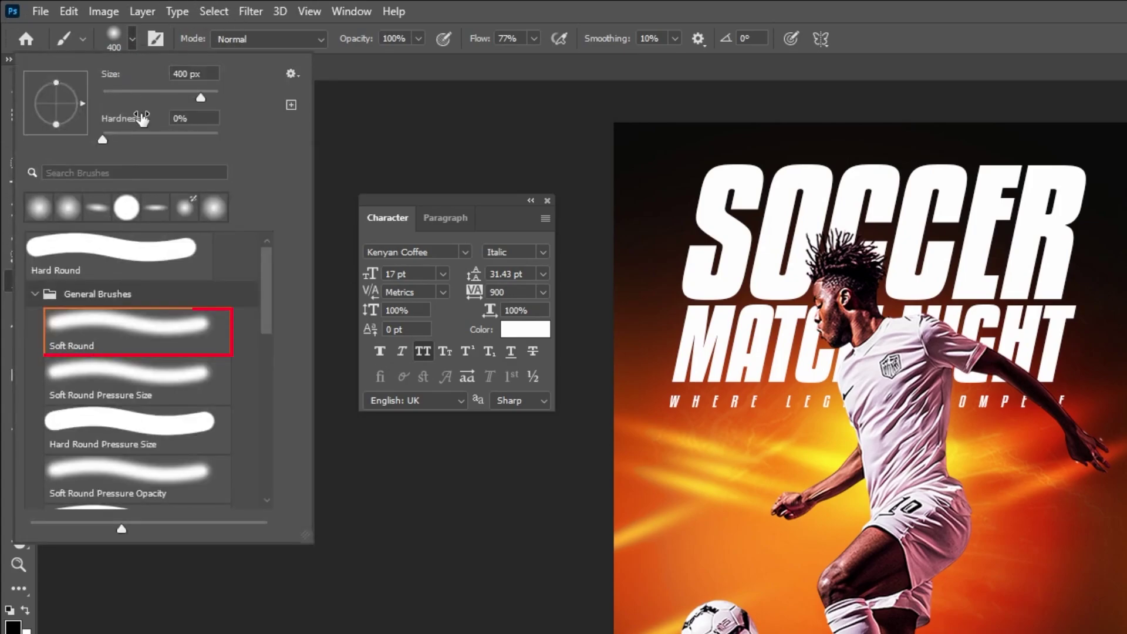
{"action": "left_click", "coordinate": [136, 44]}
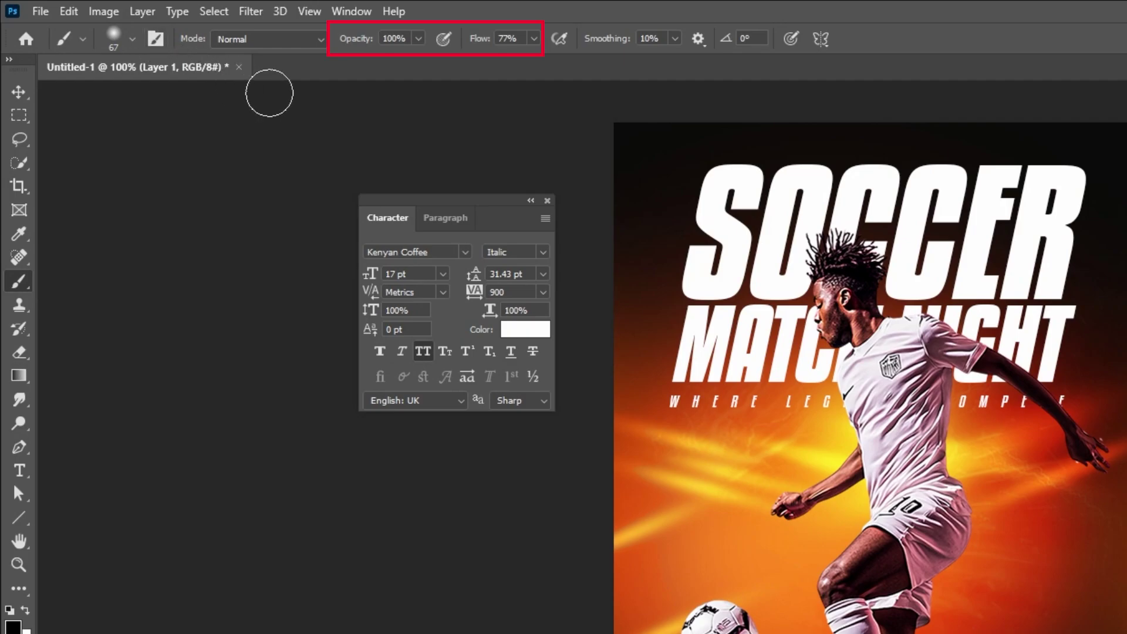
Flatten the brush tip to 34% roundness and paint soft shadows under both shoes
{"action": "key", "text": "F5"}
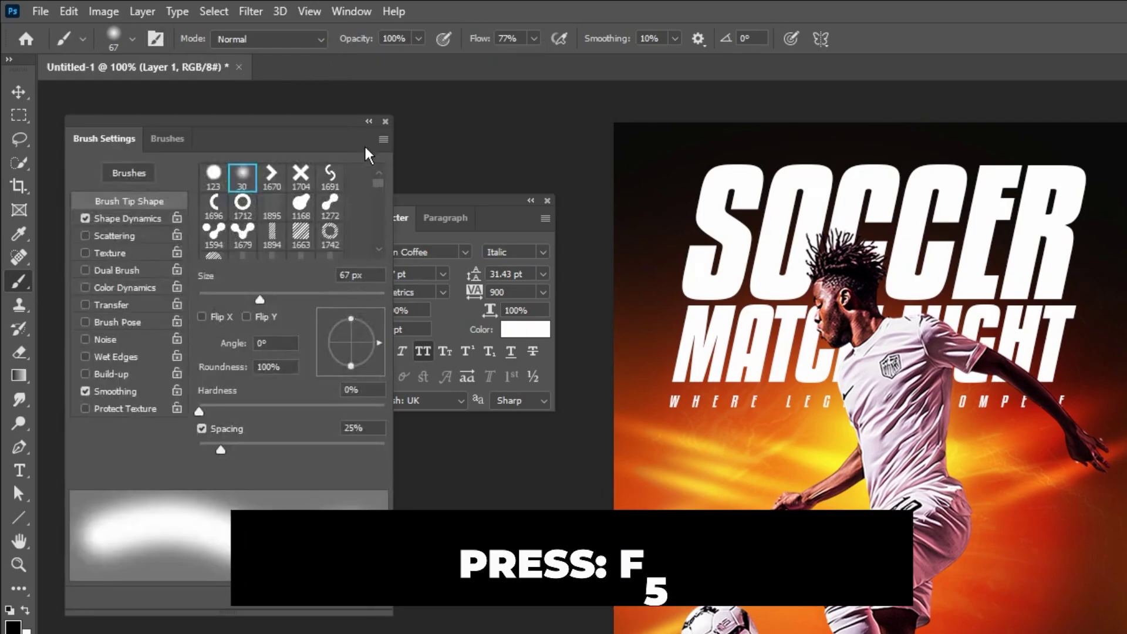
{"action": "left_click", "coordinate": [547, 201]}
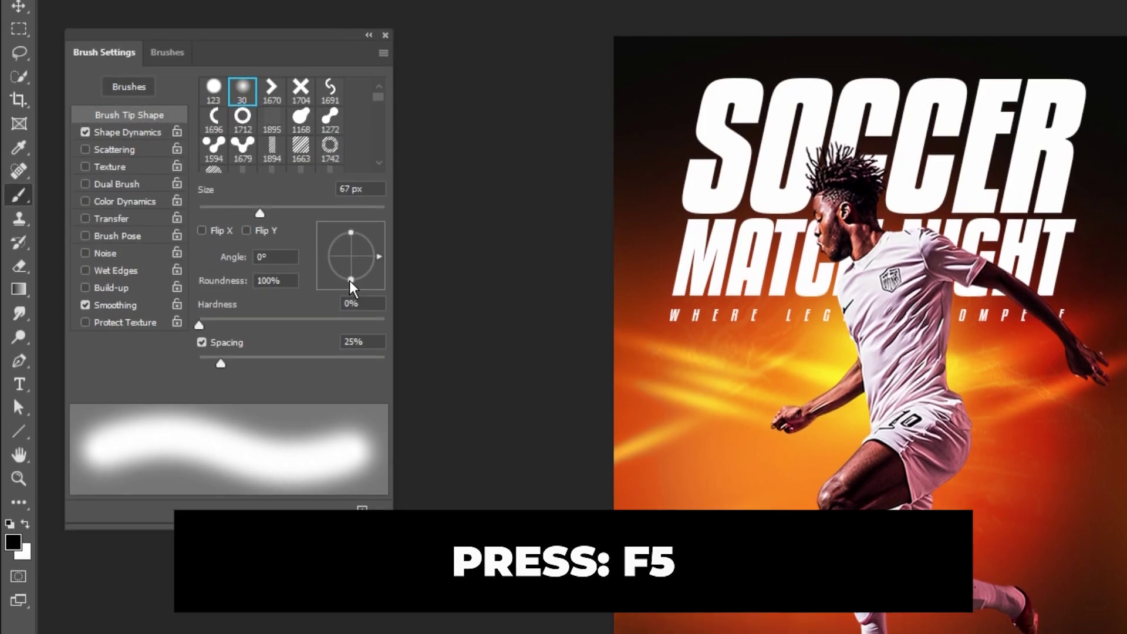
{"action": "left_click_drag", "start_coordinate": [351, 253], "coordinate": [388, 269]}
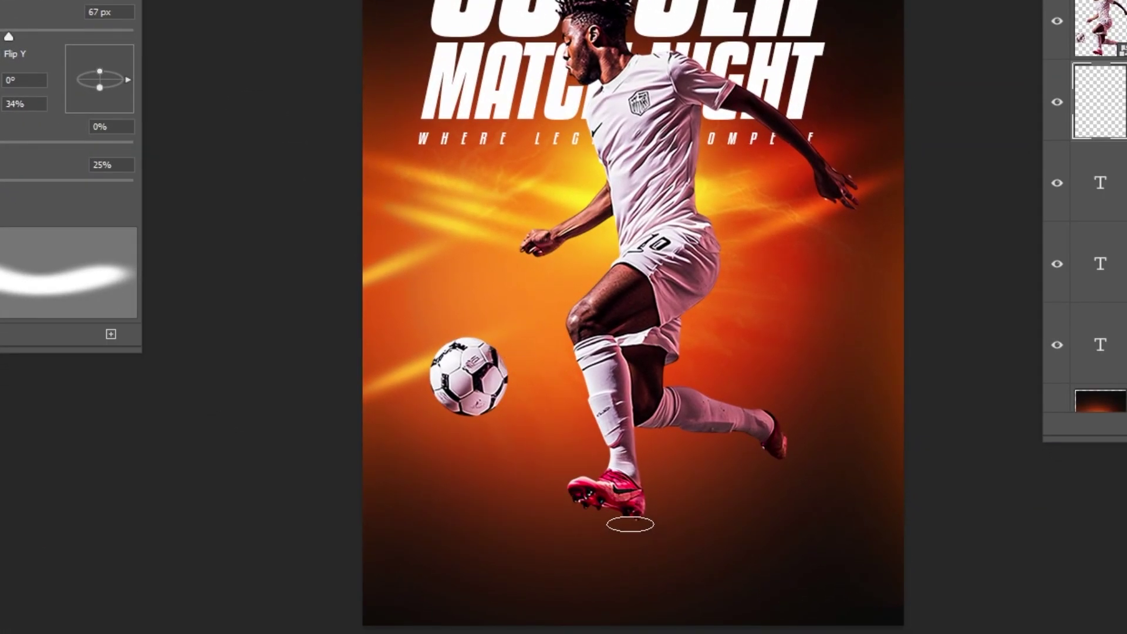
{"action": "left_click_drag", "start_coordinate": [630, 518], "coordinate": [624, 515]}
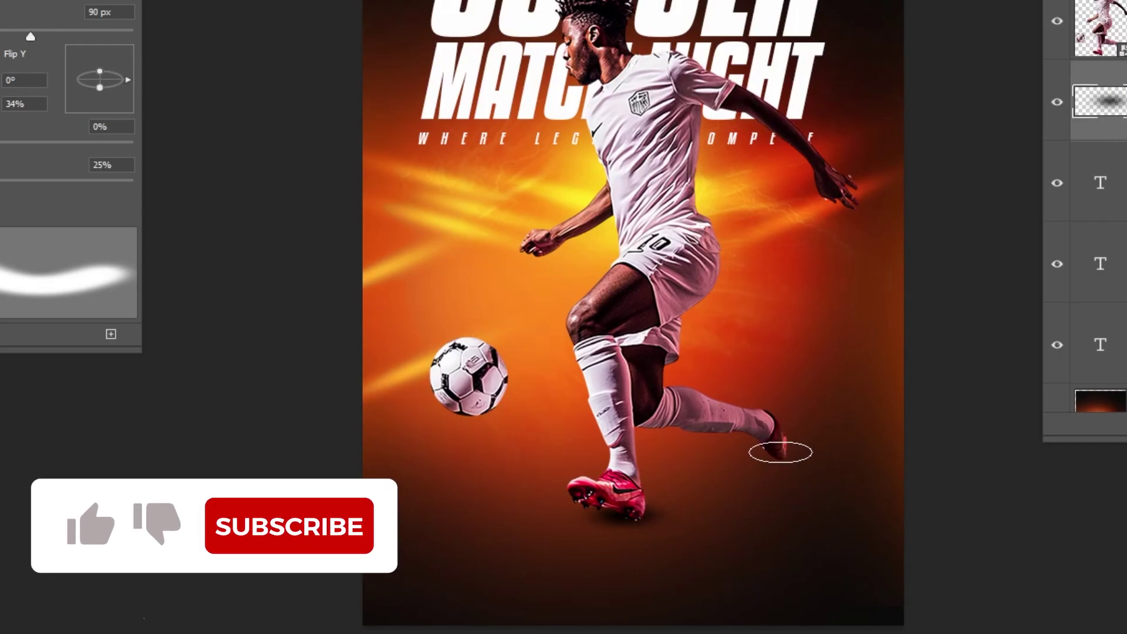
{"action": "left_click", "coordinate": [776, 451]}
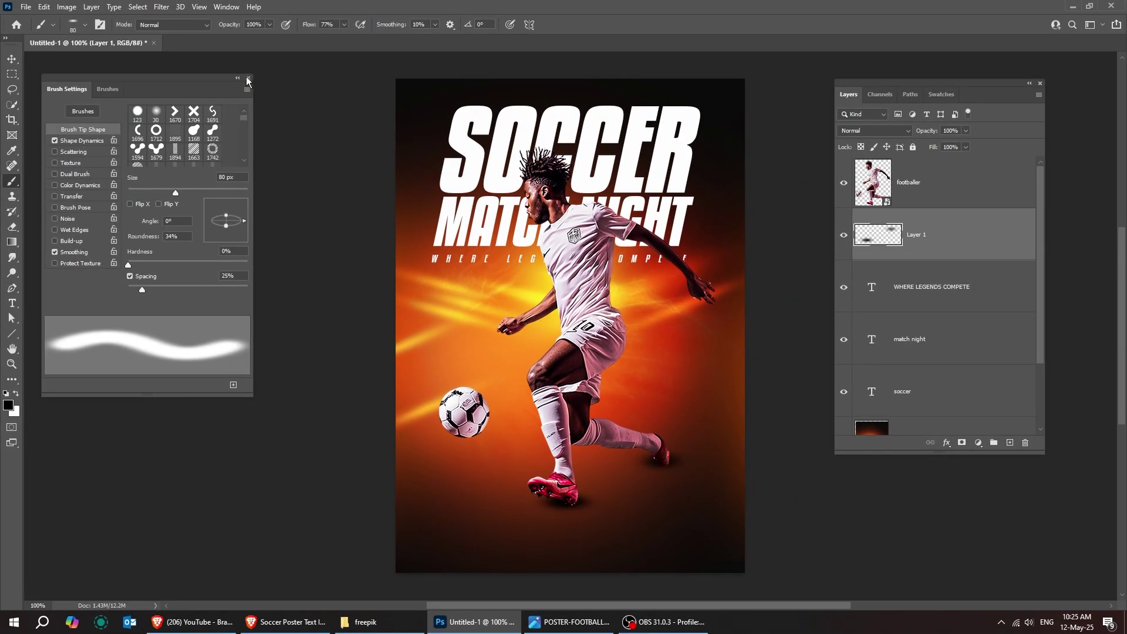
Reset the Brush tool to its default settings
{"action": "left_click", "coordinate": [243, 87]}
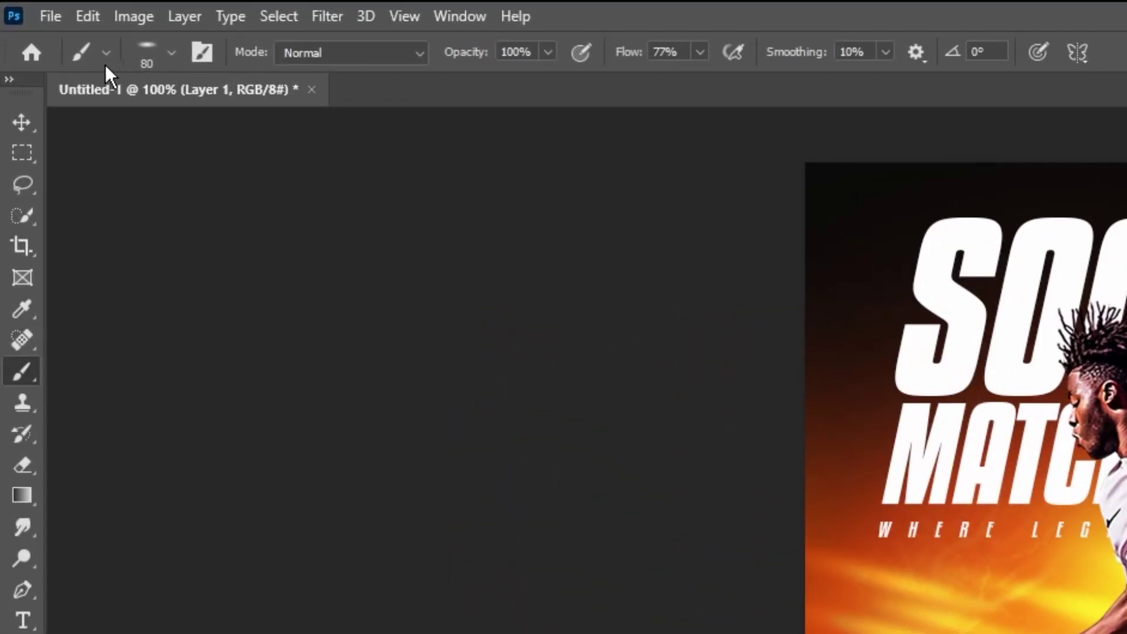
{"action": "right_click", "coordinate": [92, 57]}
{"action": "left_click", "coordinate": [134, 61]}
Duplicate the footballer layer, then select the original footballer layer
{"action": "left_click", "coordinate": [22, 122]}
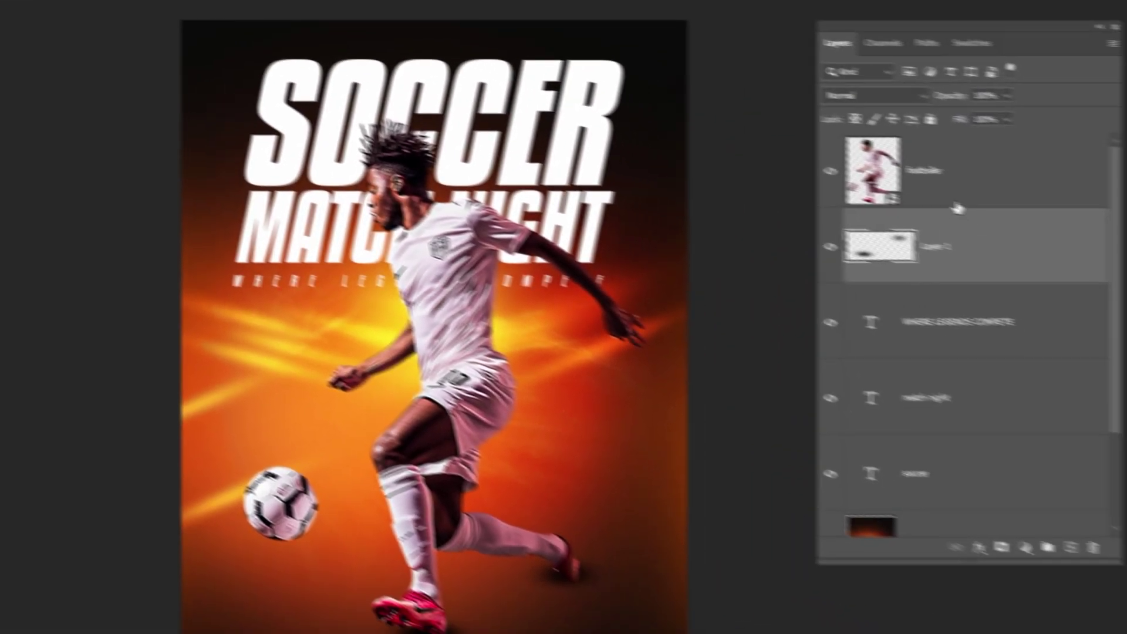
{"action": "left_click", "coordinate": [904, 179]}
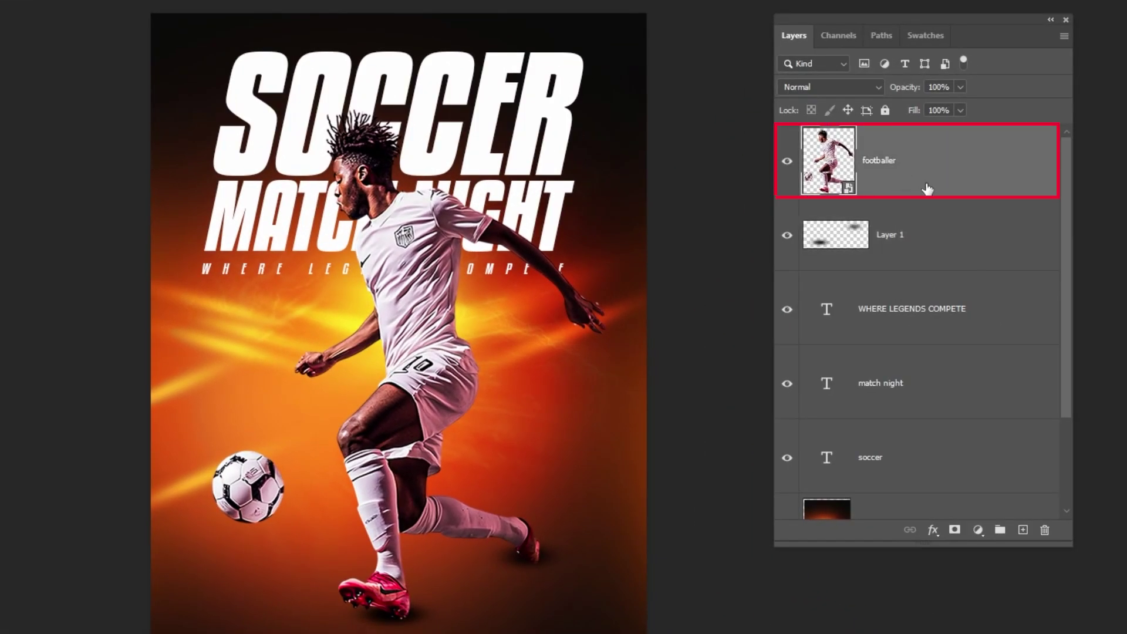
{"action": "left_click_drag", "start_coordinate": [926, 189], "coordinate": [1025, 525]}
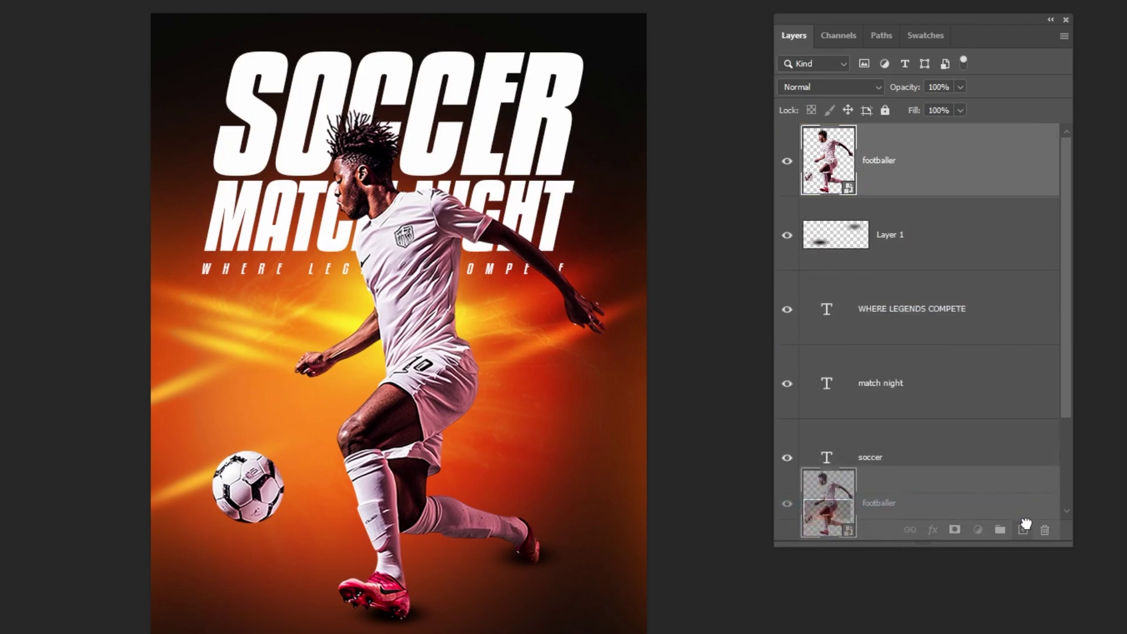
{"action": "left_click", "coordinate": [921, 235]}
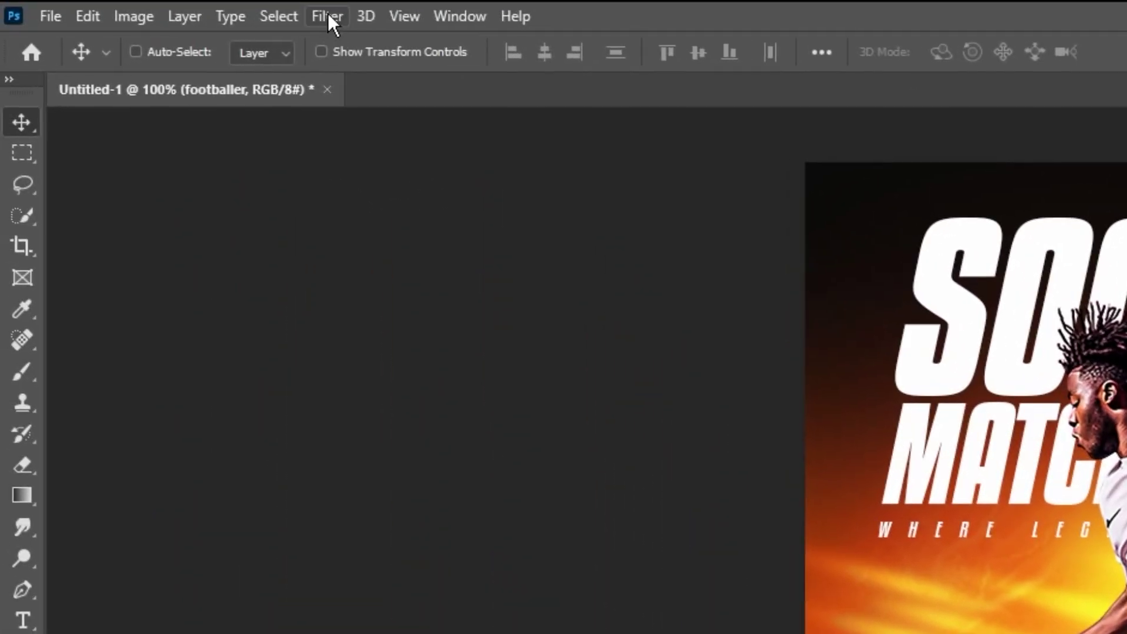
Apply an uncentered Path Blur: 17% taper, 264% speed, 50 px end point speed
{"action": "left_click", "coordinate": [327, 13]}
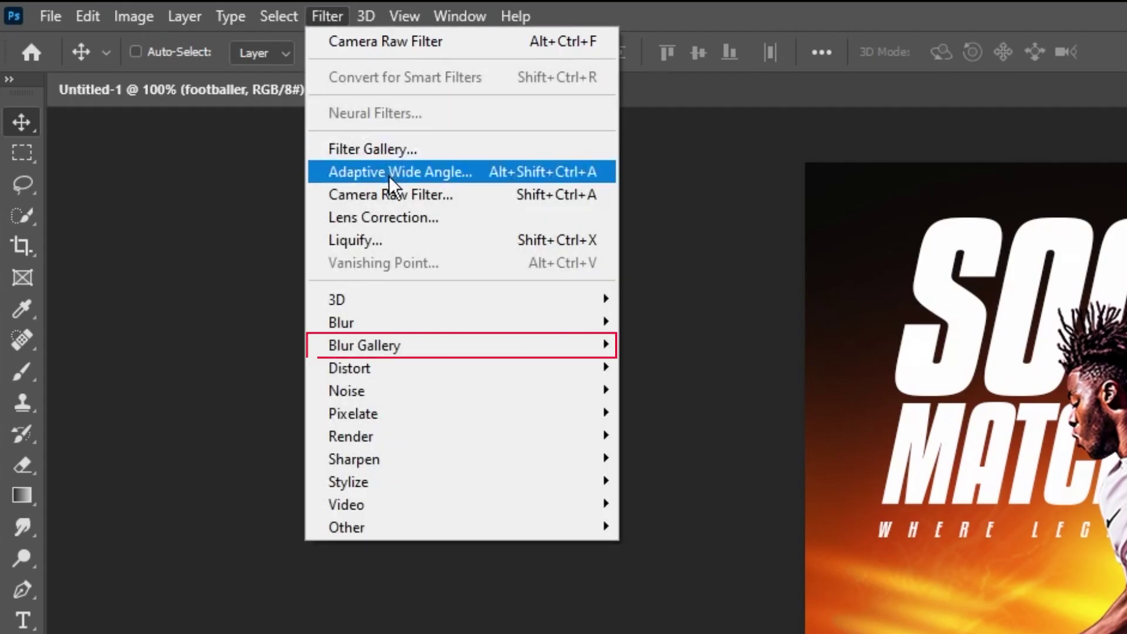
{"action": "mouse_move", "coordinate": [365, 345]}
{"action": "left_click", "coordinate": [713, 421]}
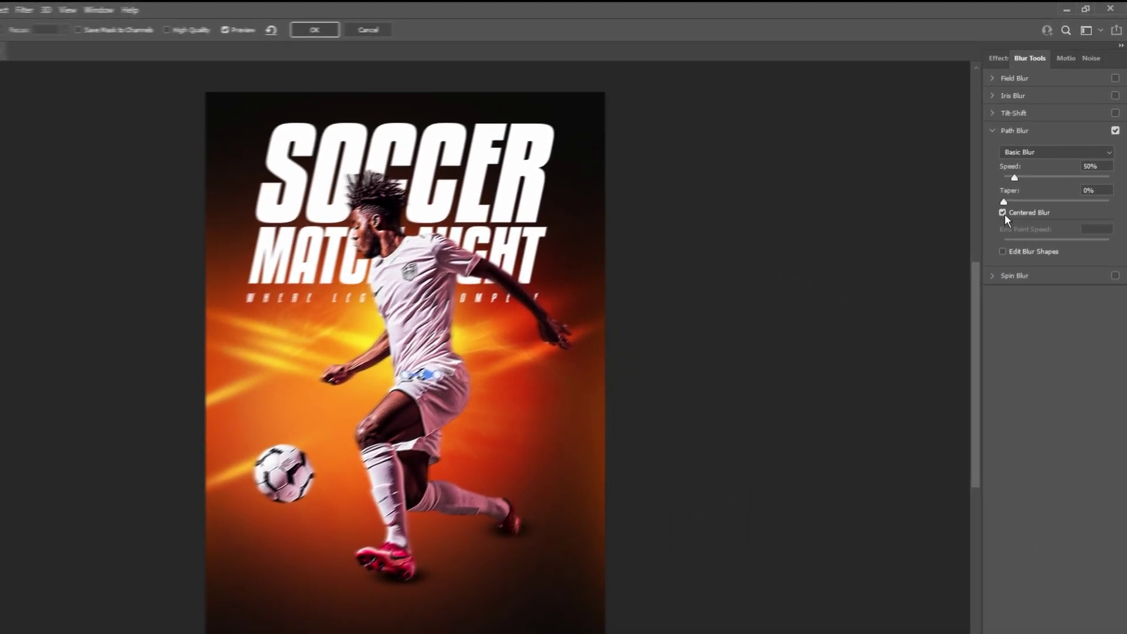
{"action": "left_click", "coordinate": [1001, 218]}
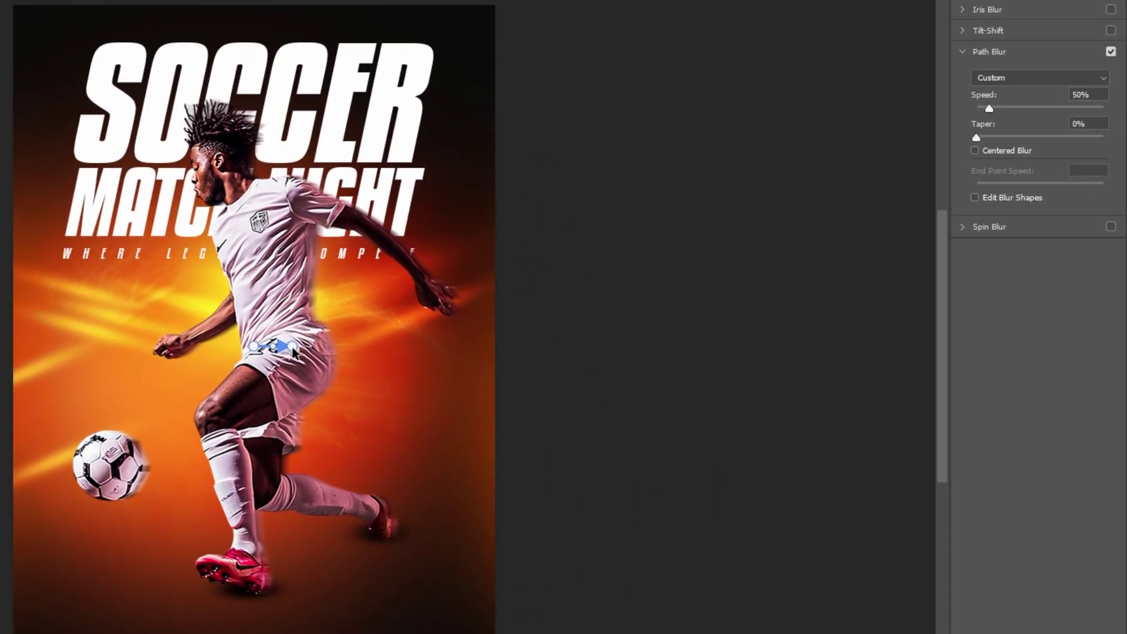
{"action": "left_click_drag", "start_coordinate": [976, 138], "coordinate": [1027, 139]}
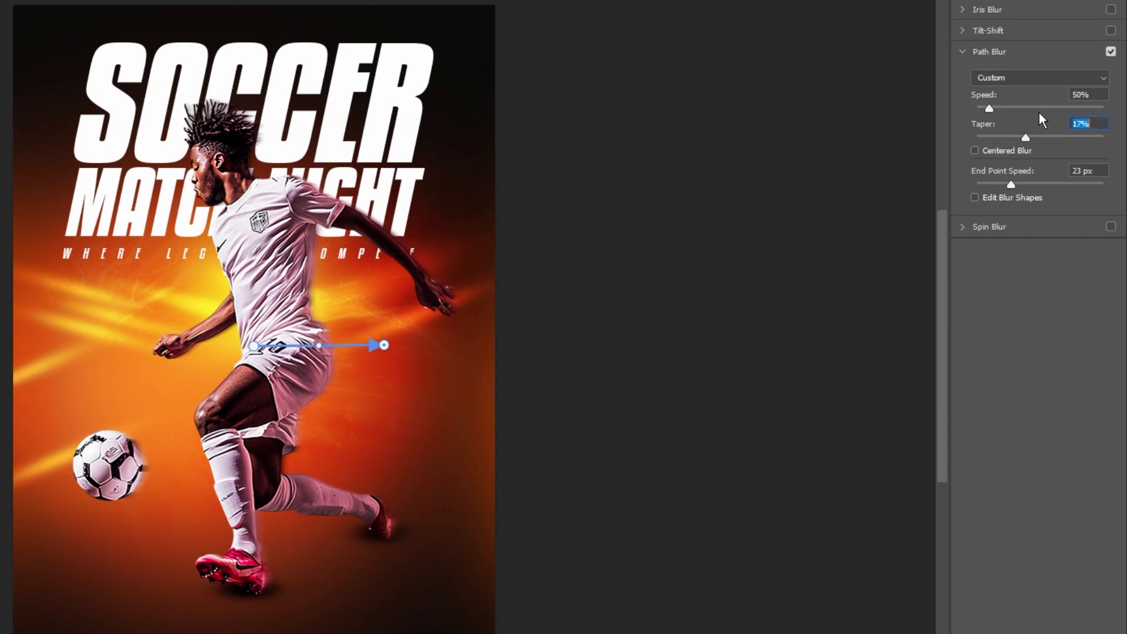
{"action": "left_click", "coordinate": [1043, 108]}
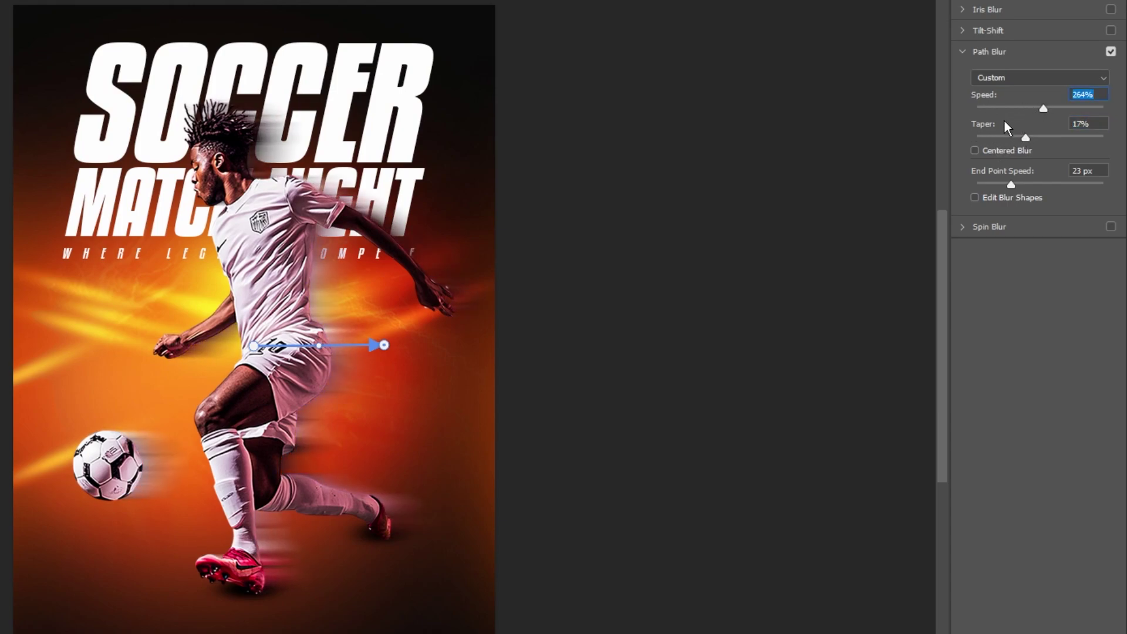
{"action": "left_click_drag", "start_coordinate": [1013, 184], "coordinate": [1015, 183]}
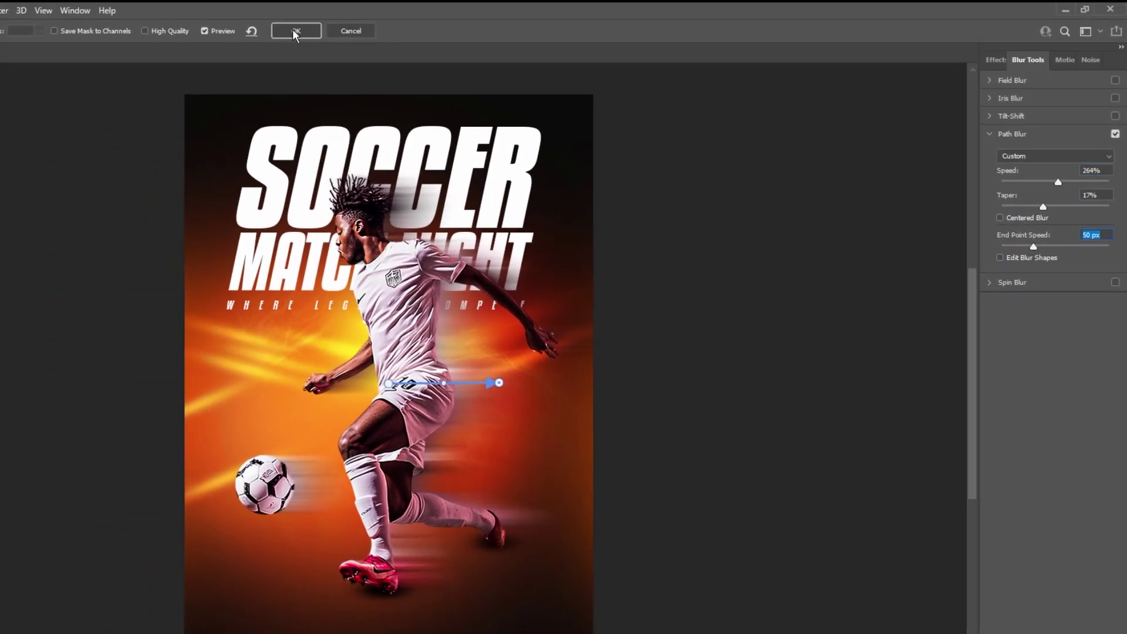
{"action": "left_click", "coordinate": [294, 32]}
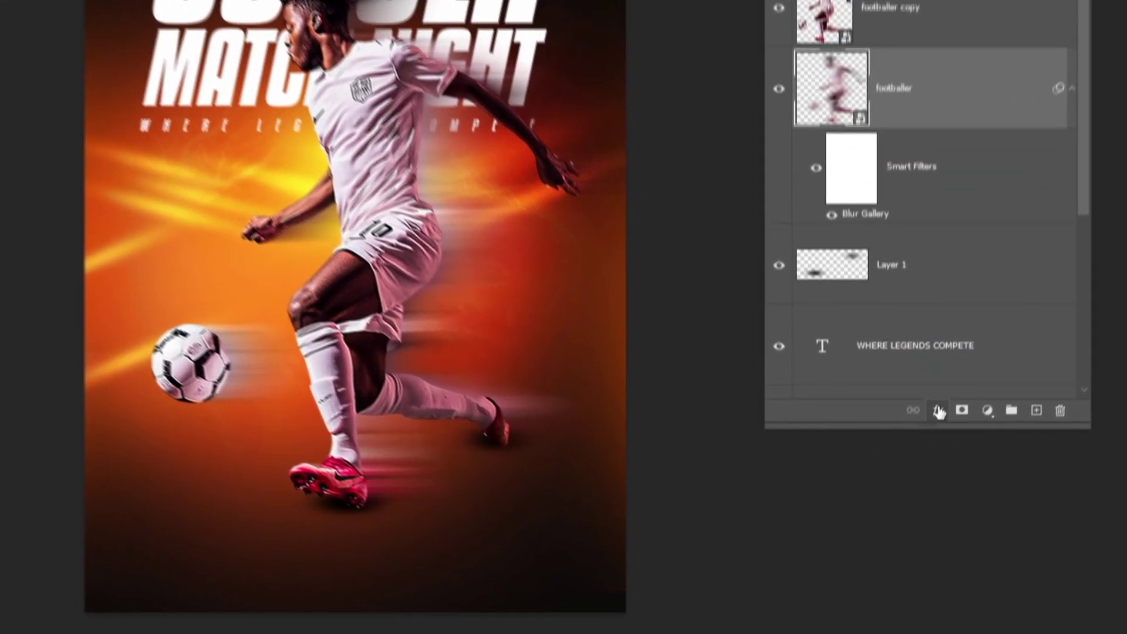
Add a black Color Overlay effect to the blurred footballer layer
{"action": "left_click", "coordinate": [940, 389]}
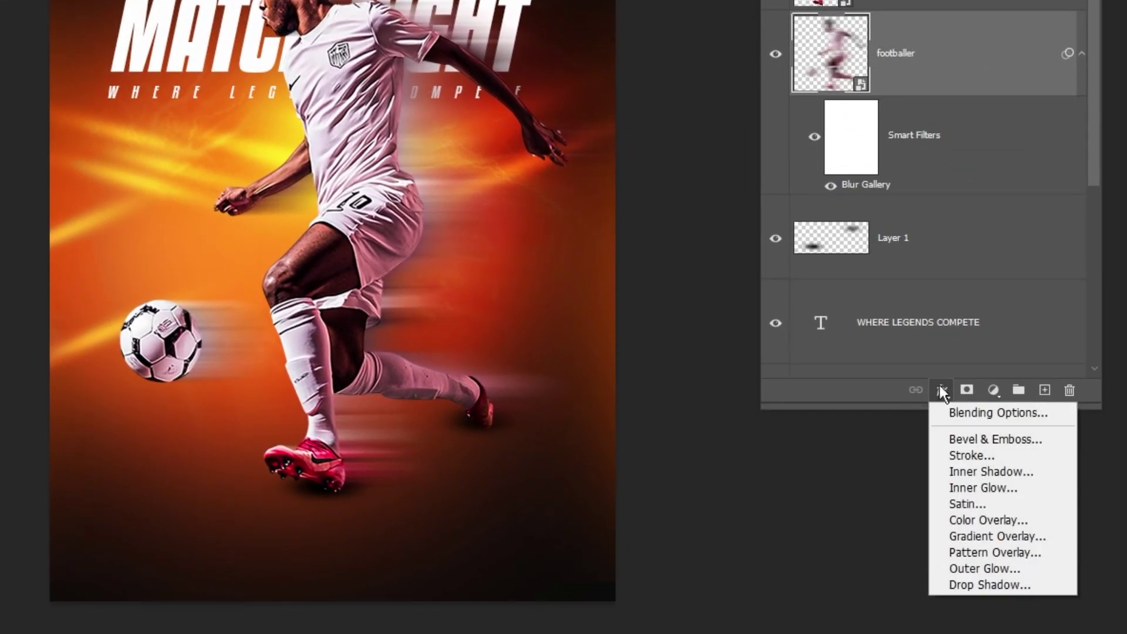
{"action": "left_click", "coordinate": [990, 521]}
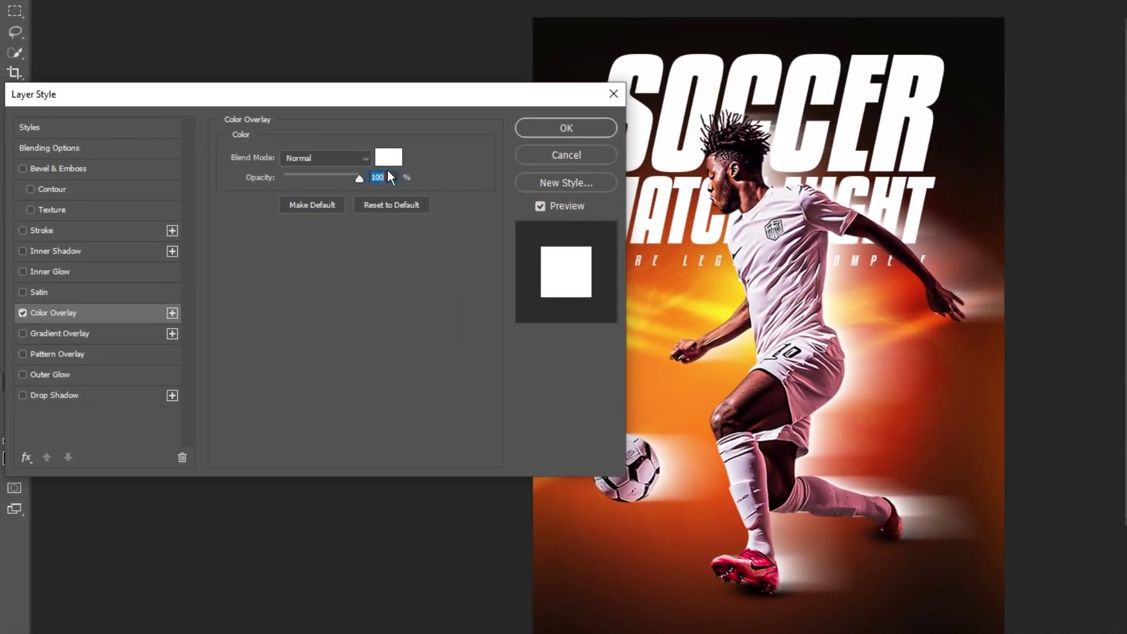
{"action": "left_click", "coordinate": [380, 157]}
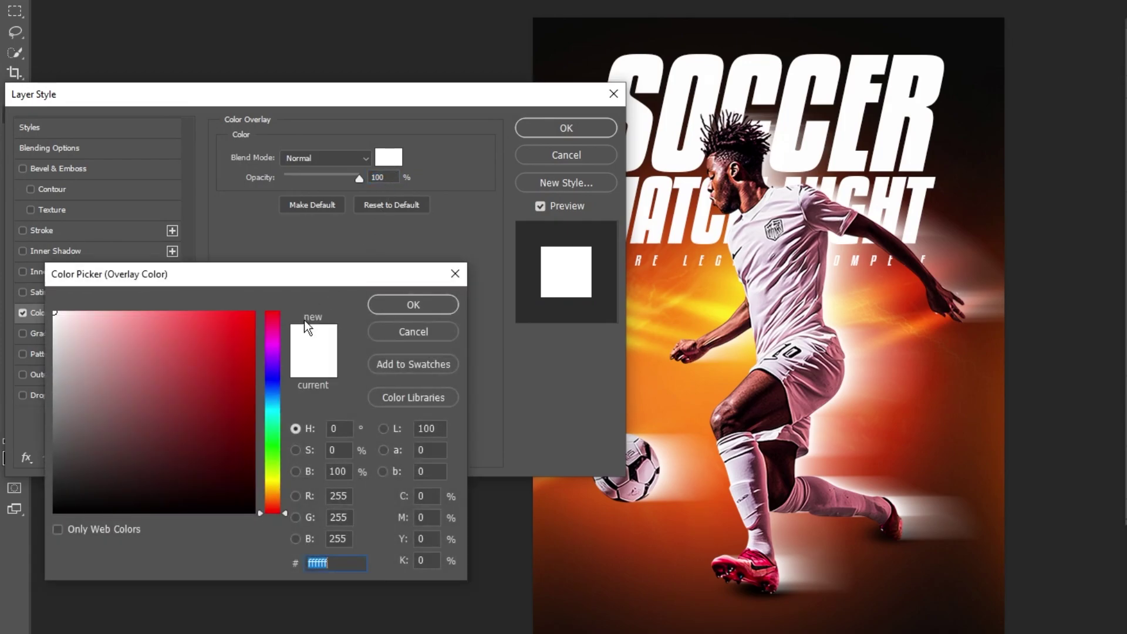
{"action": "left_click", "coordinate": [82, 509]}
{"action": "left_click_drag", "start_coordinate": [91, 511], "coordinate": [129, 513]}
{"action": "left_click", "coordinate": [413, 305]}
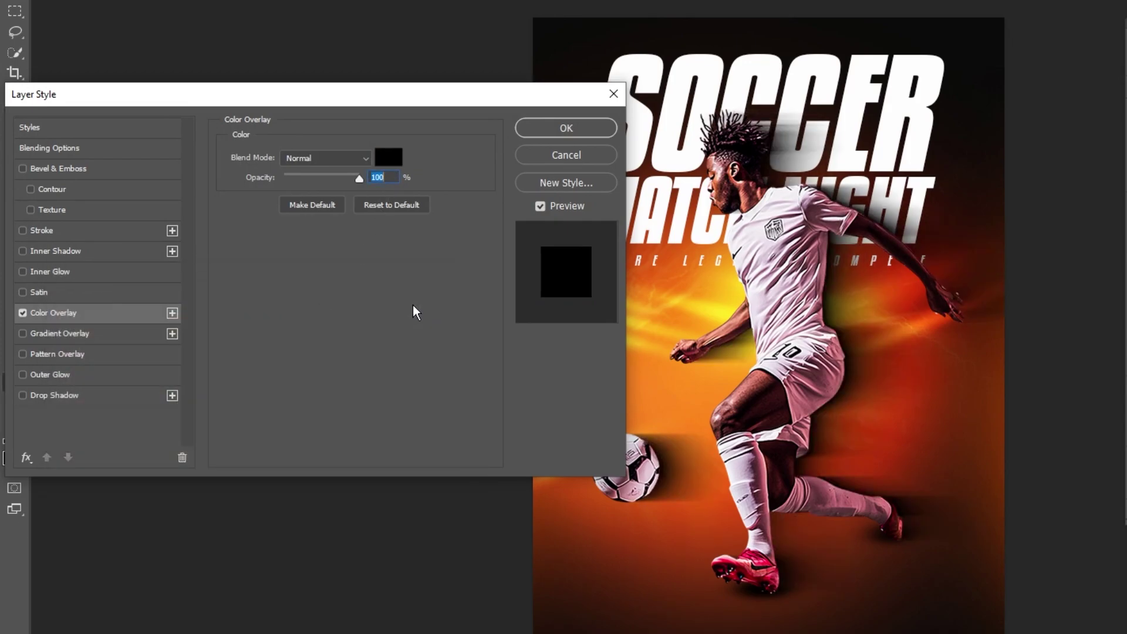
{"action": "left_click", "coordinate": [535, 132]}
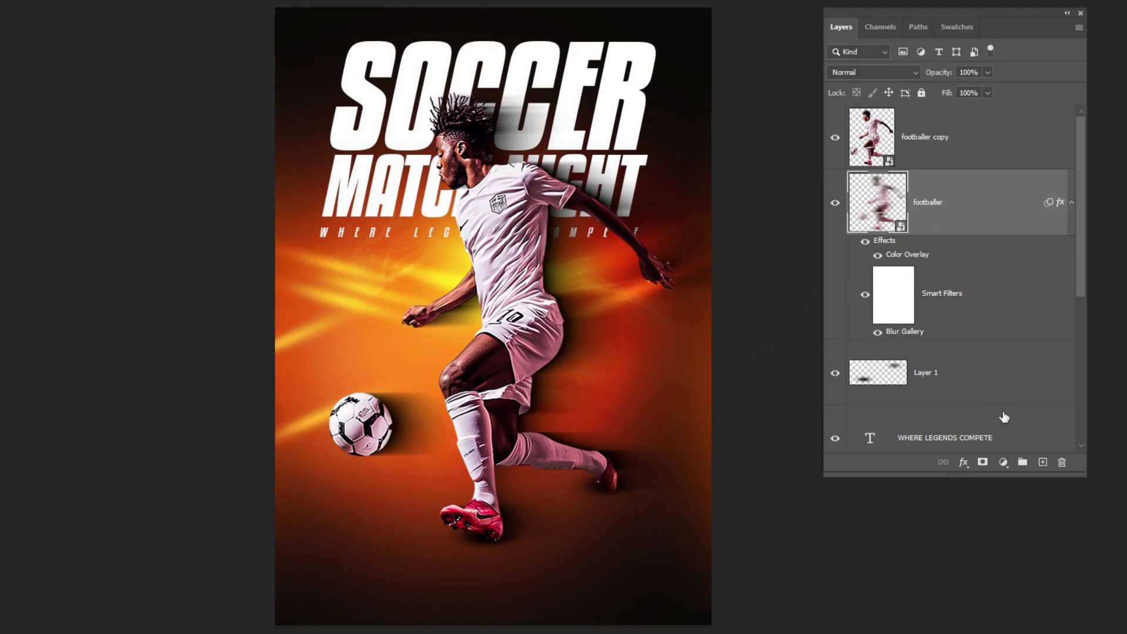
Add a layer mask and paint out the blur smear beside the leg with a low-flow brush
{"action": "left_click", "coordinate": [1072, 203]}
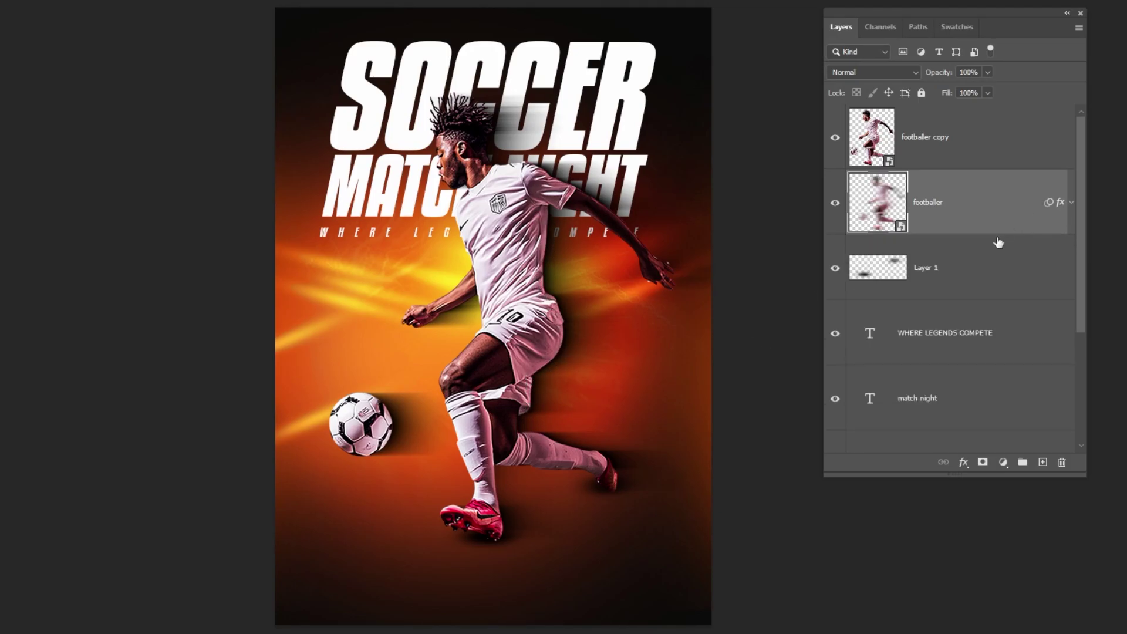
{"action": "left_click", "coordinate": [983, 463]}
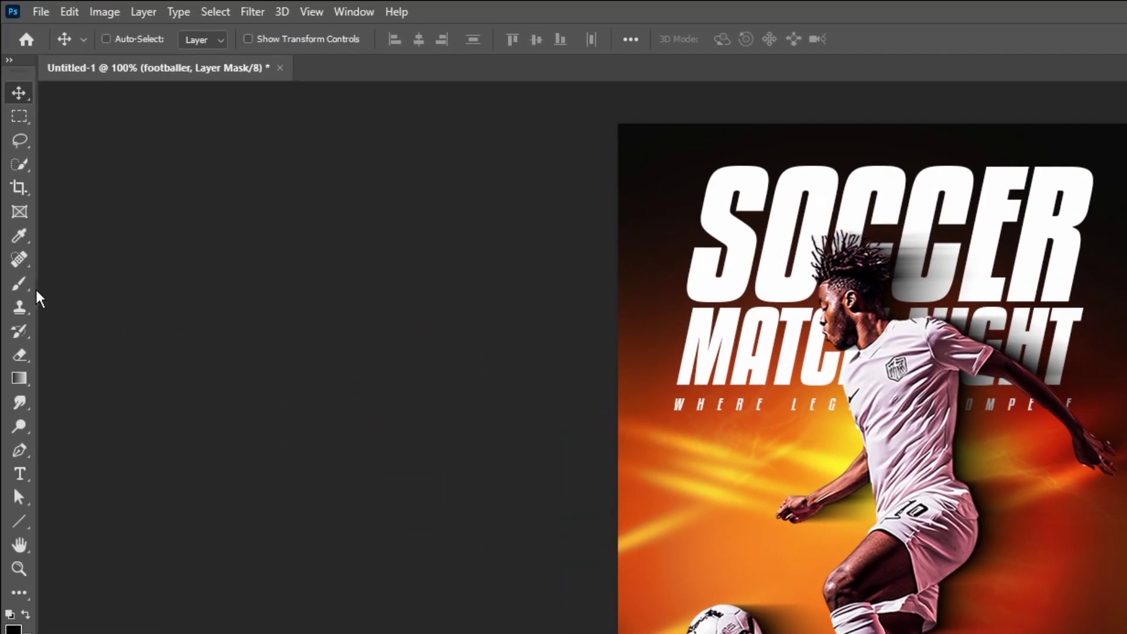
{"action": "left_click", "coordinate": [20, 283]}
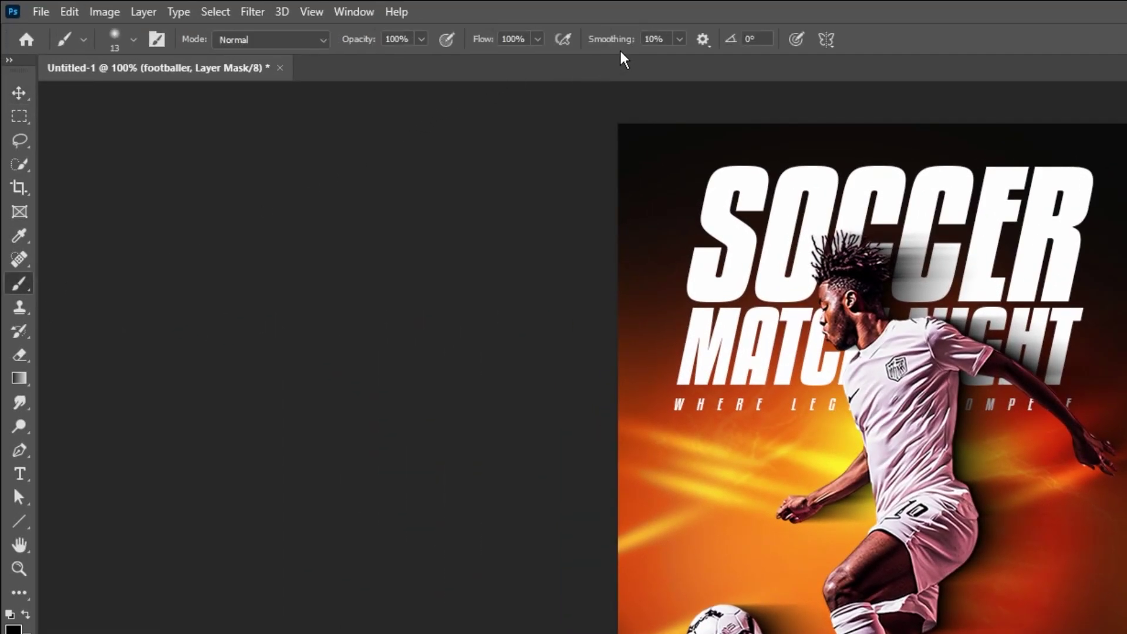
{"action": "left_click", "coordinate": [537, 40]}
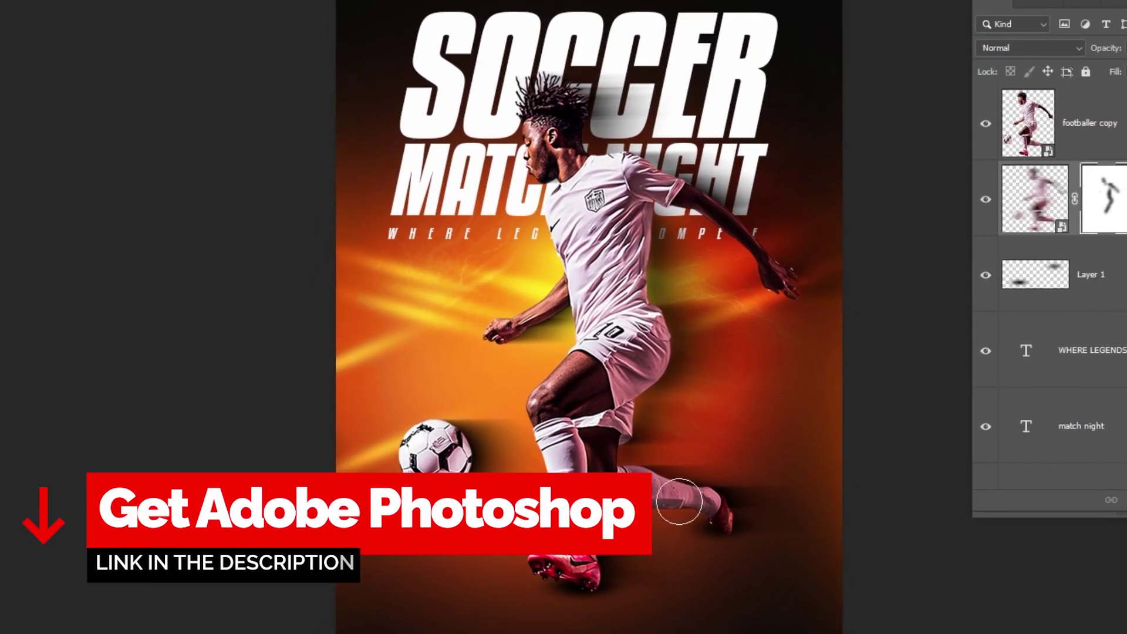
{"action": "left_click_drag", "start_coordinate": [605, 469], "coordinate": [717, 516]}
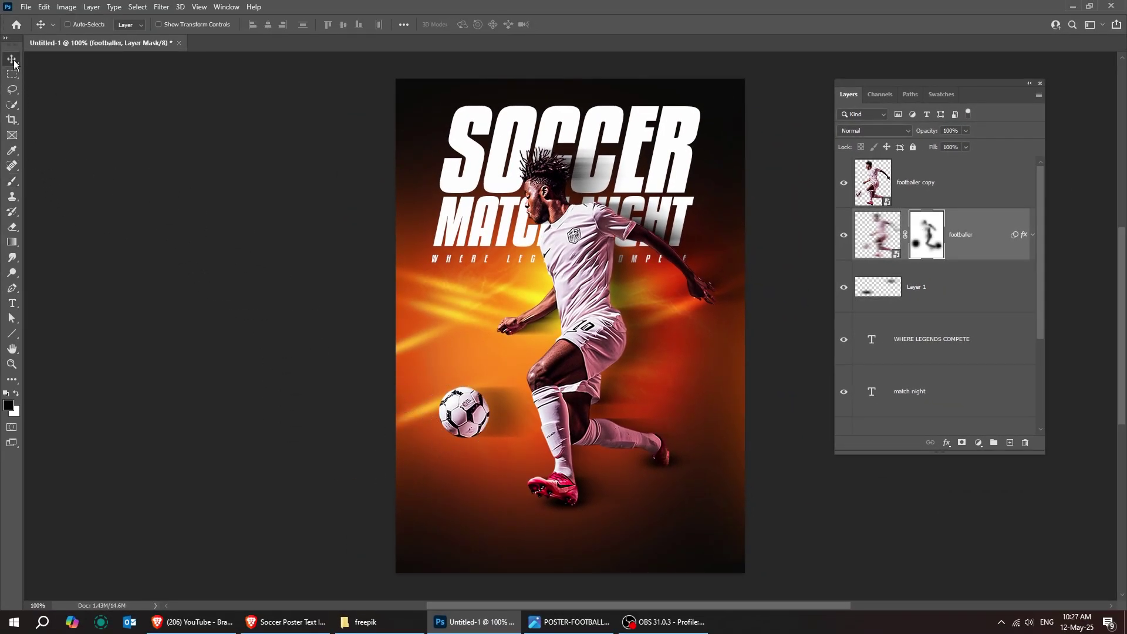
Copy the footballer blur layer as a new smart object and duplicate it
{"action": "left_click", "coordinate": [13, 59]}
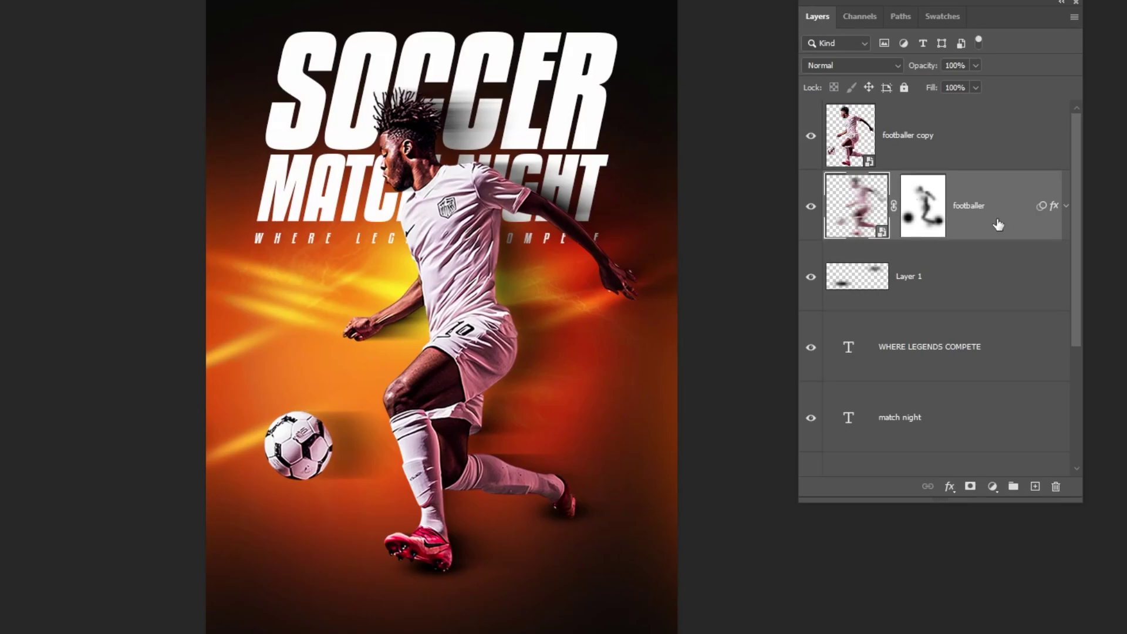
{"action": "right_click", "coordinate": [998, 216]}
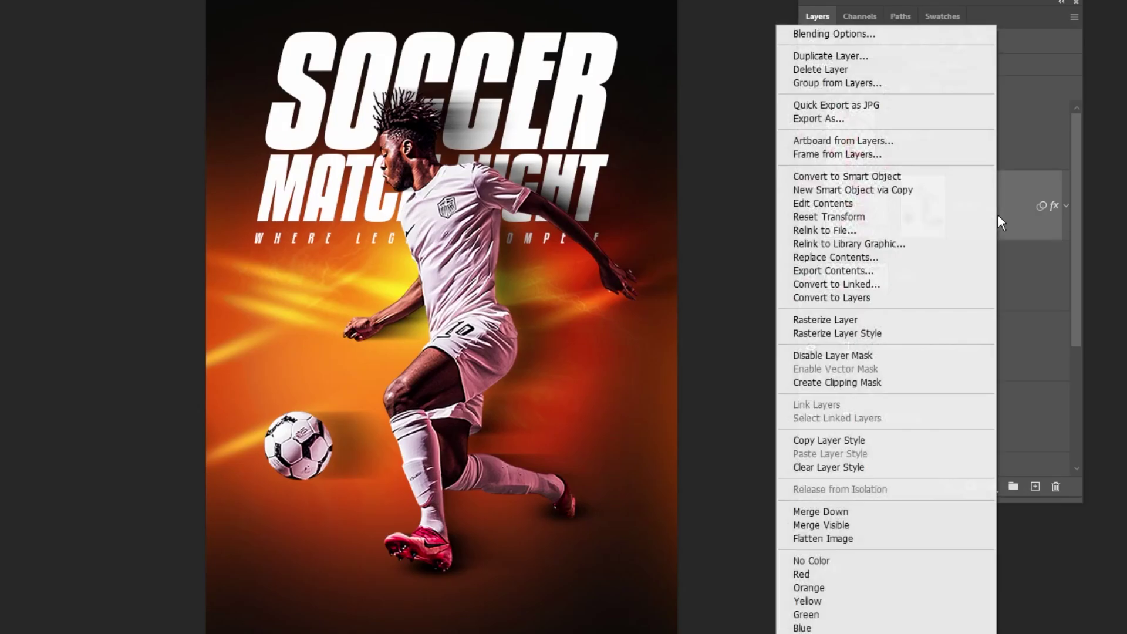
{"action": "left_click", "coordinate": [919, 190]}
{"action": "left_click_drag", "start_coordinate": [938, 217], "coordinate": [1034, 487]}
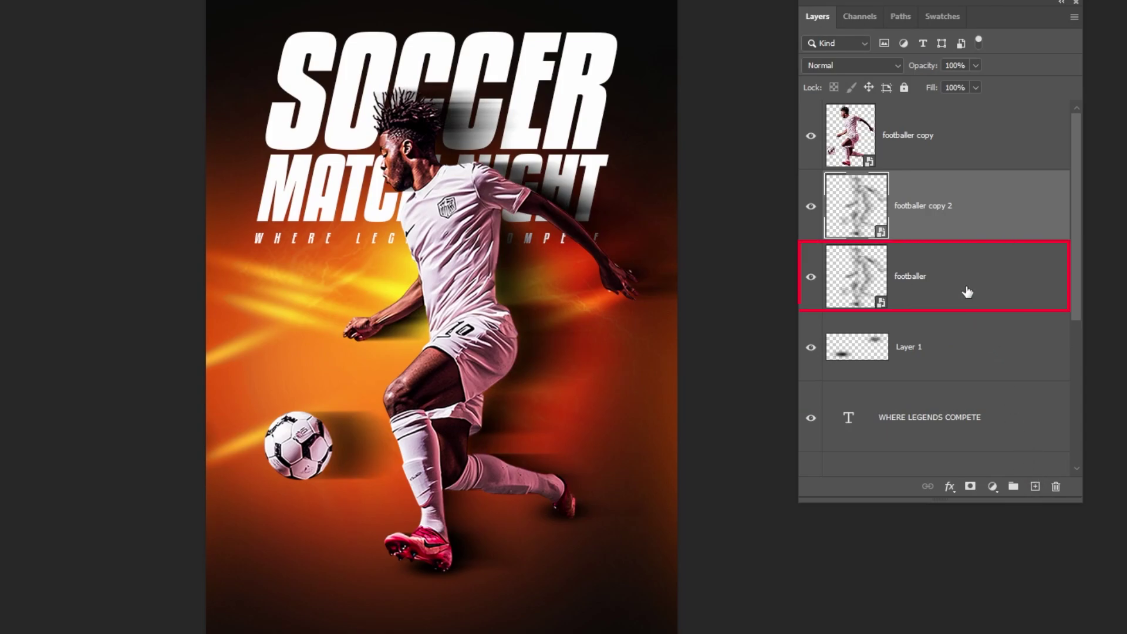
Lower the original footballer blur layer's fill to 24% and compare
{"action": "left_click", "coordinate": [967, 292]}
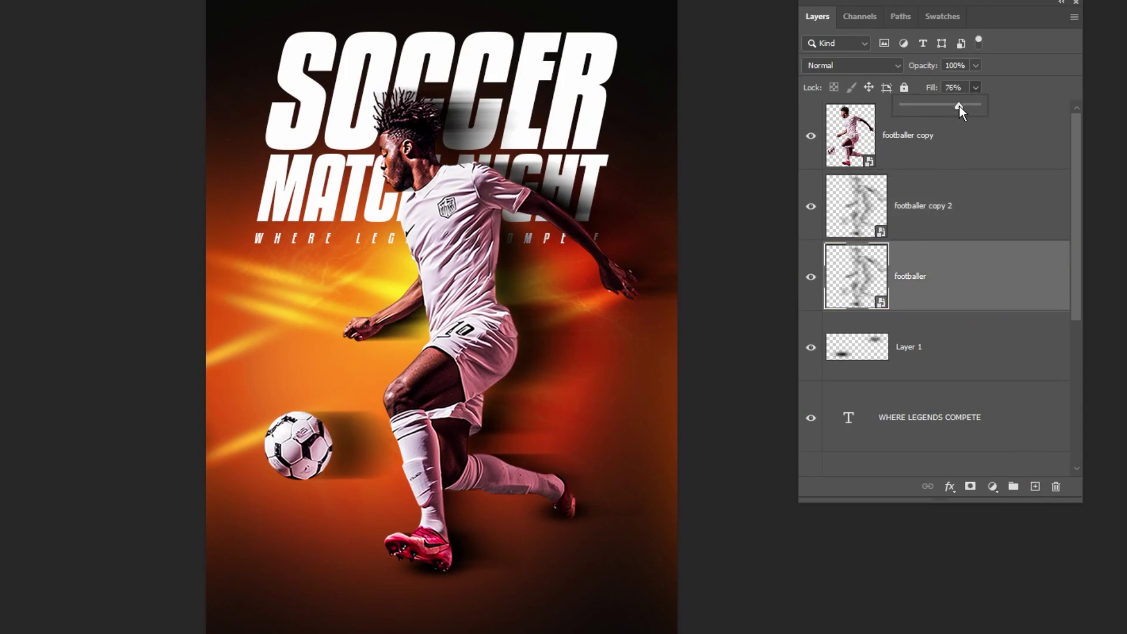
{"action": "left_click_drag", "start_coordinate": [959, 107], "coordinate": [921, 108]}
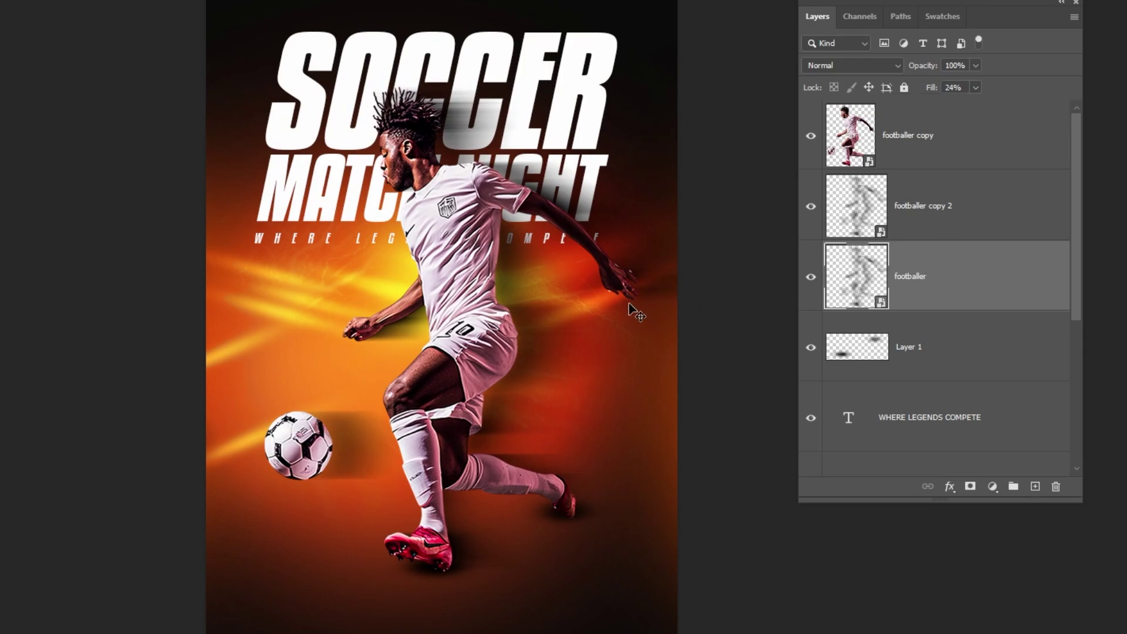
{"action": "left_click", "coordinate": [812, 280]}
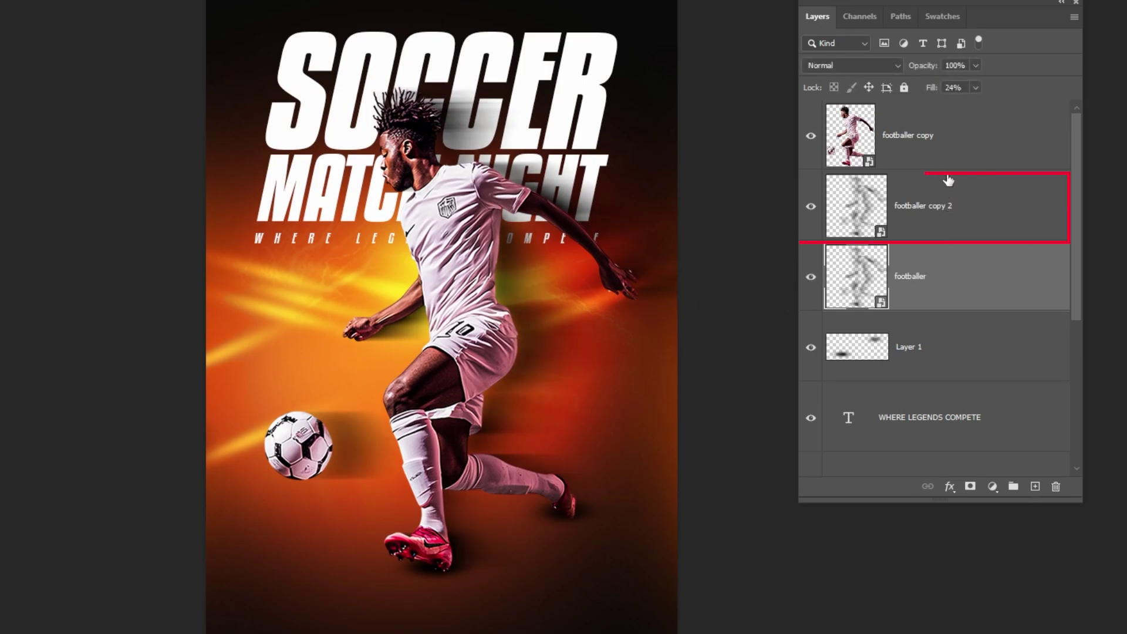
Add a new Screen-blended layer above footballer copy 2
{"action": "left_click", "coordinate": [953, 203]}
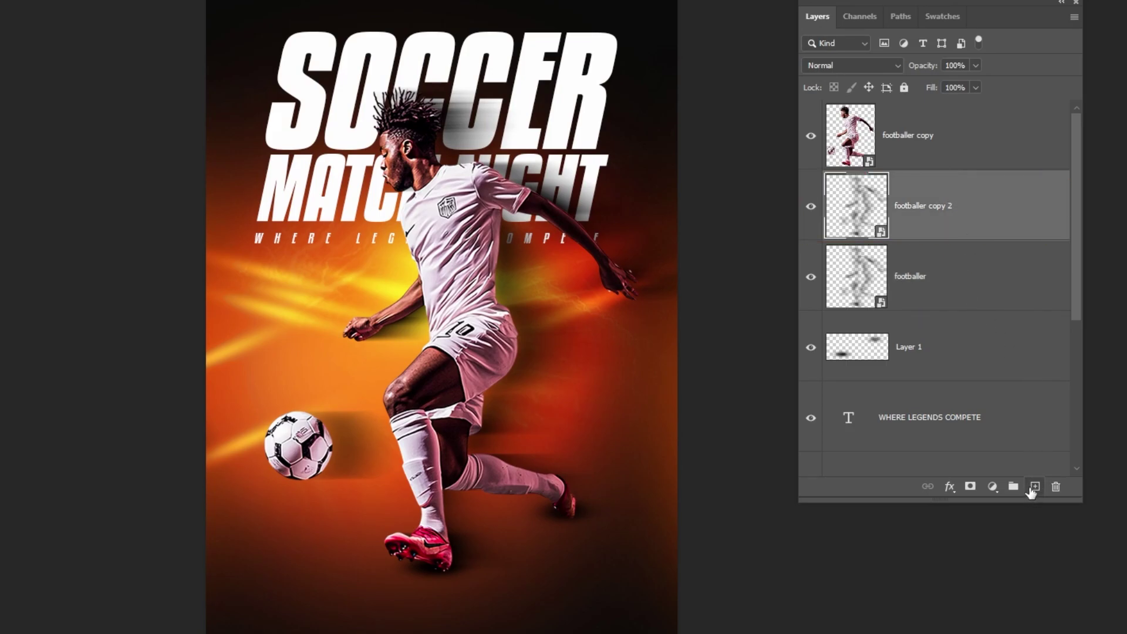
{"action": "left_click", "coordinate": [1035, 486]}
{"action": "left_click", "coordinate": [860, 66]}
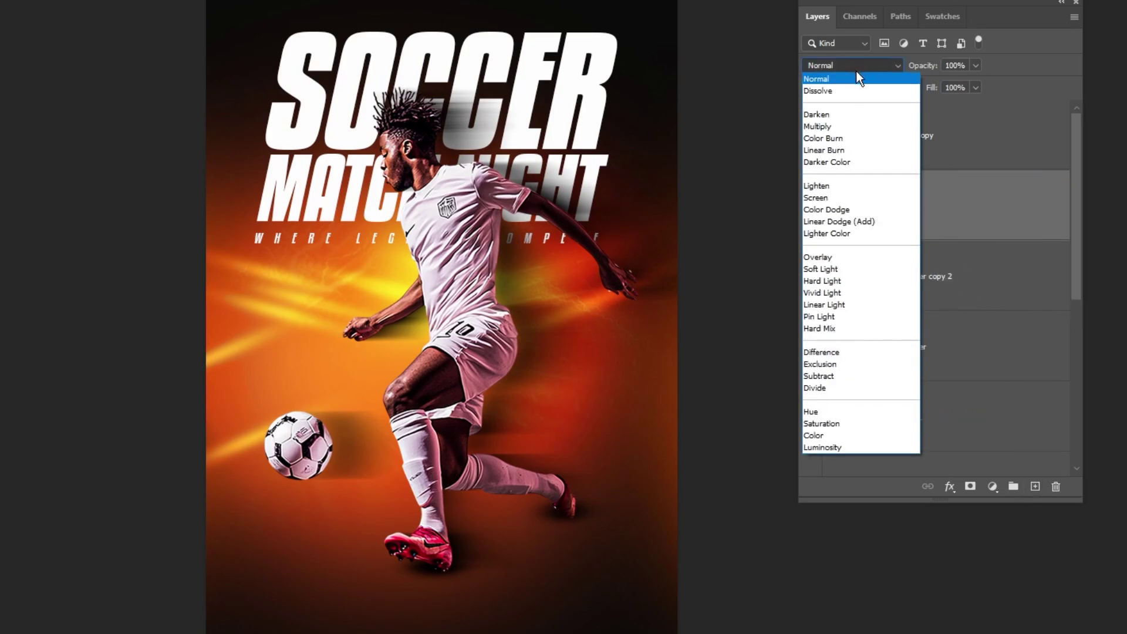
{"action": "left_click", "coordinate": [839, 197]}
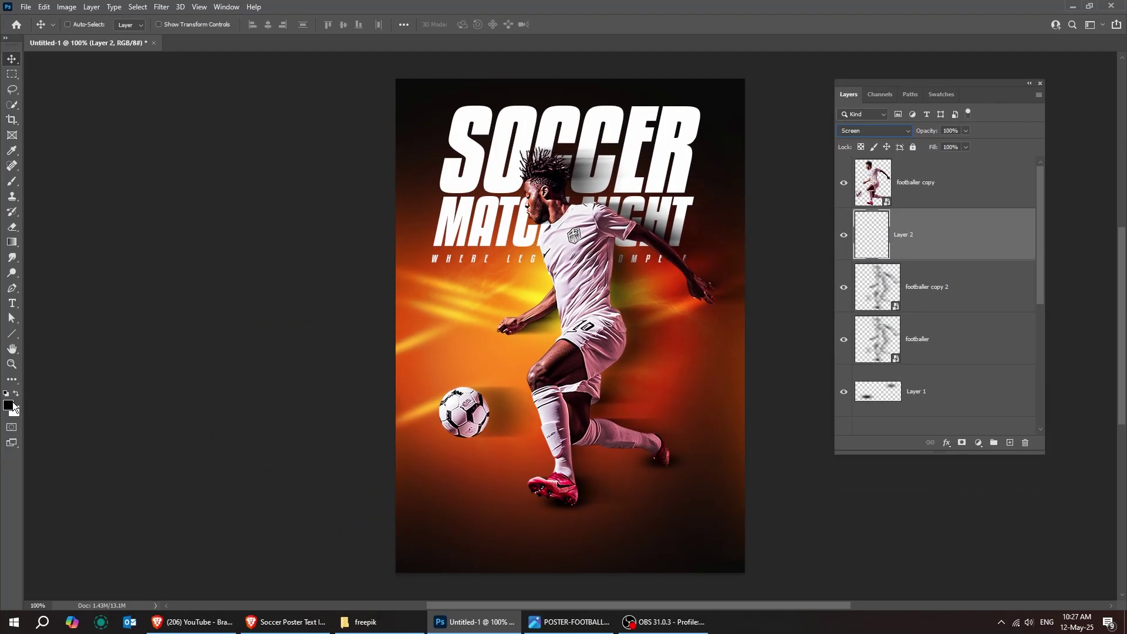
Paint a soft bright-red glow diagonally across the SOCCER title
{"action": "left_click", "coordinate": [9, 405]}
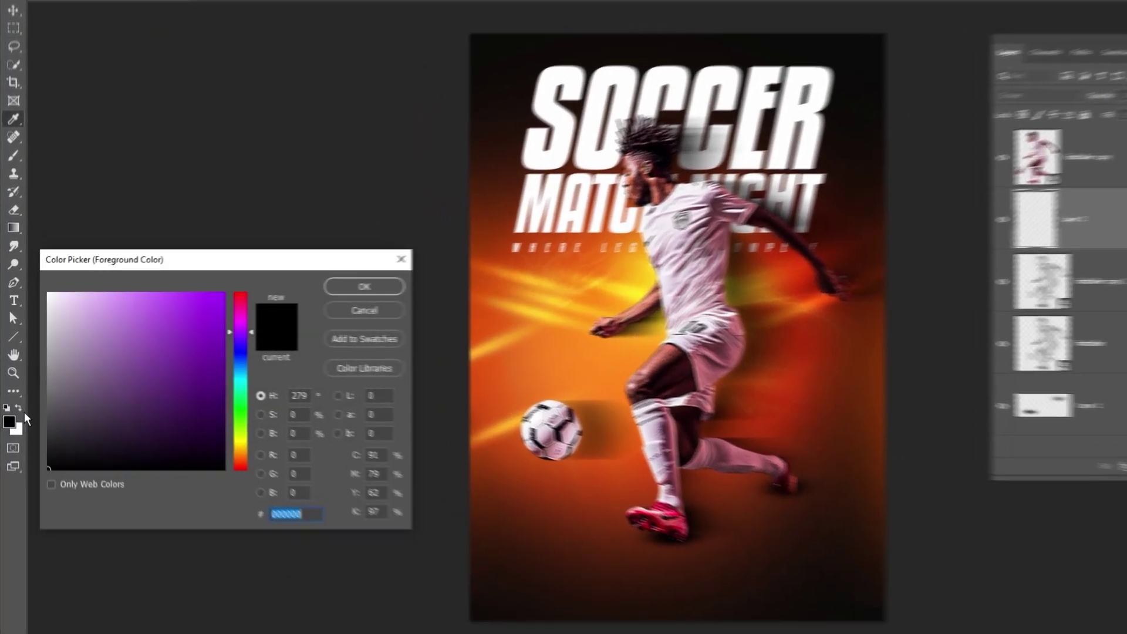
{"action": "left_click", "coordinate": [257, 297]}
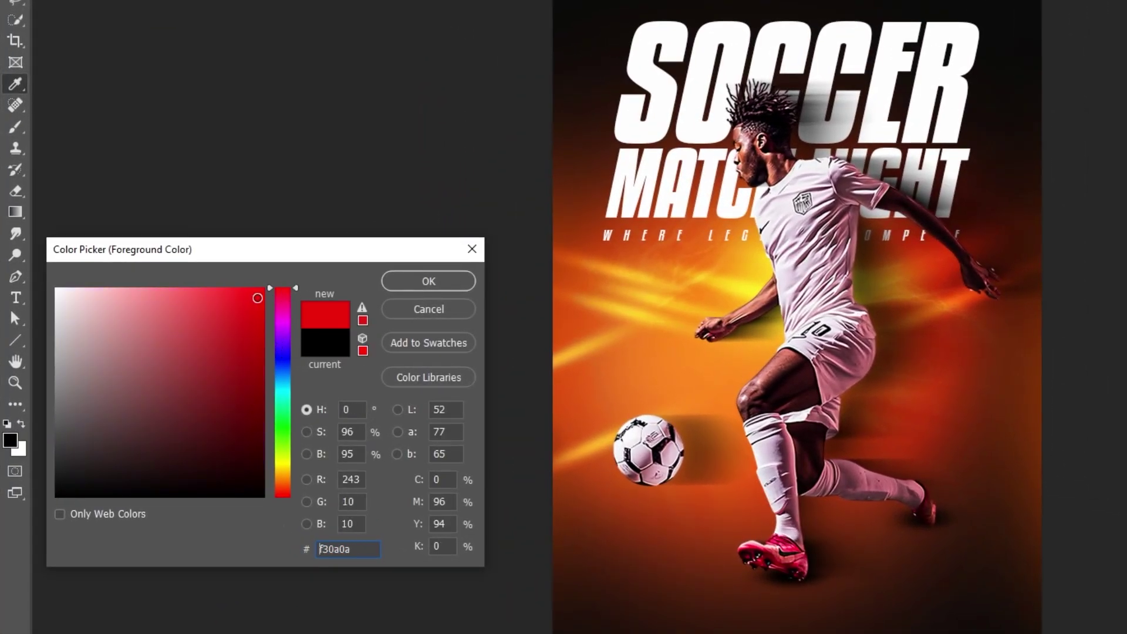
{"action": "left_click", "coordinate": [391, 286]}
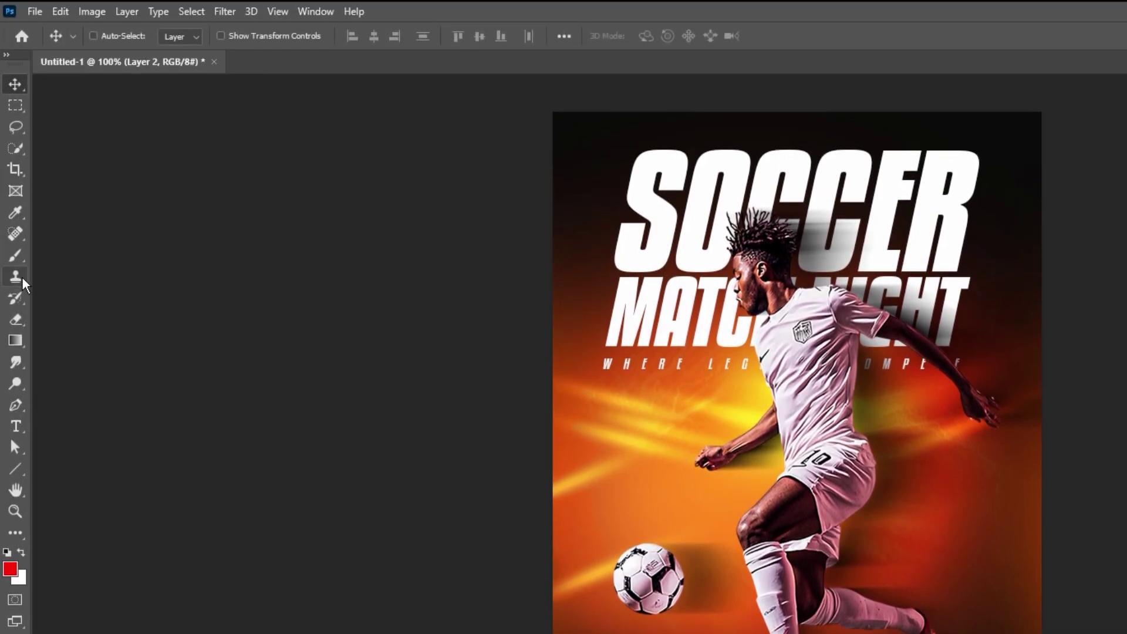
{"action": "left_click", "coordinate": [16, 257]}
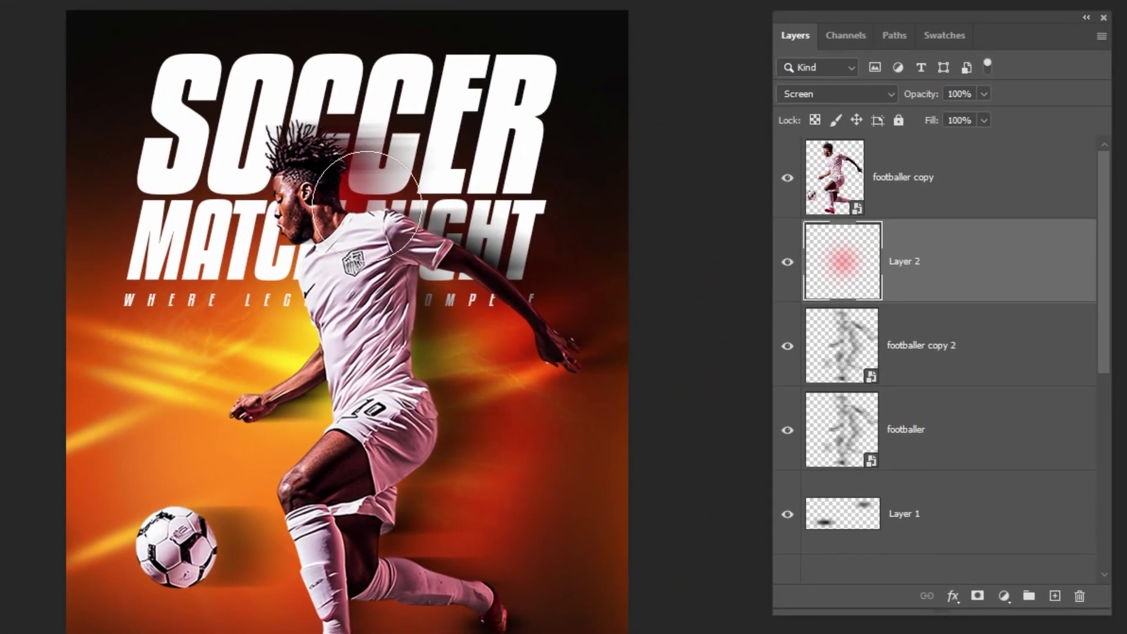
{"action": "left_click", "coordinate": [374, 176]}
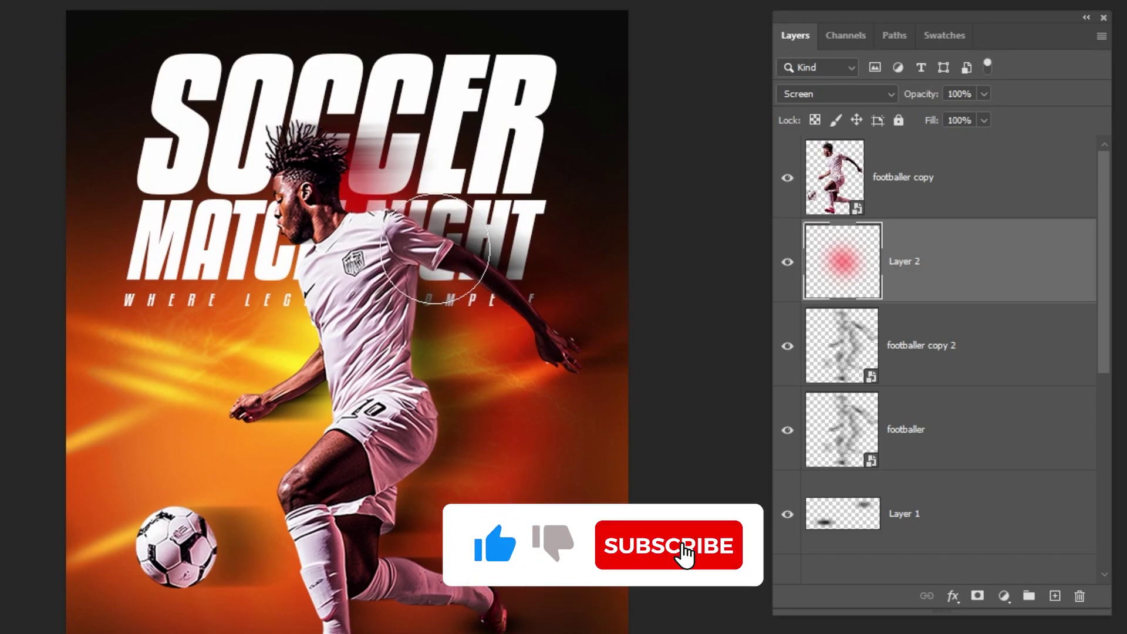
{"action": "left_click_drag", "start_coordinate": [424, 256], "coordinate": [413, 239]}
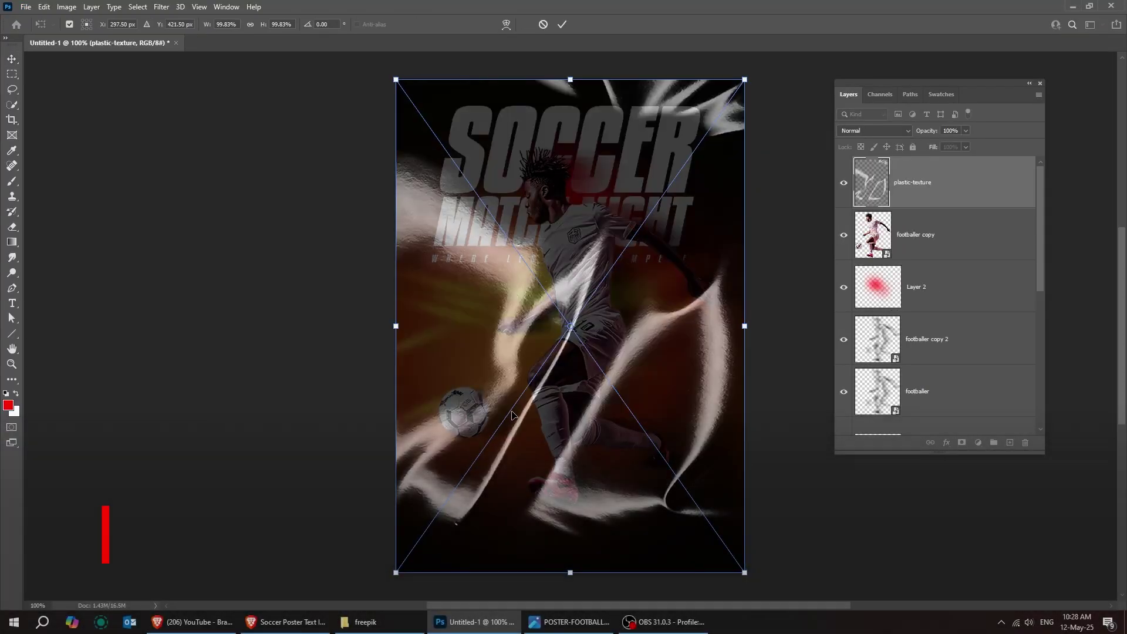
Commit the plastic texture, set it to Screen, and add a layer mask
{"action": "key", "text": "Return"}
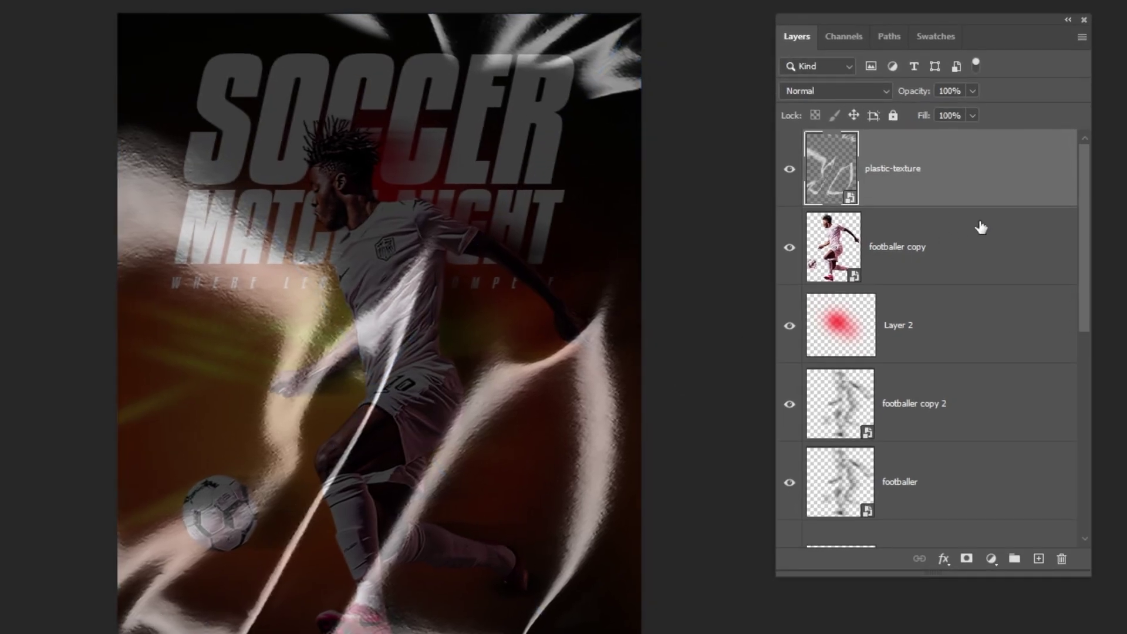
{"action": "left_click", "coordinate": [845, 91]}
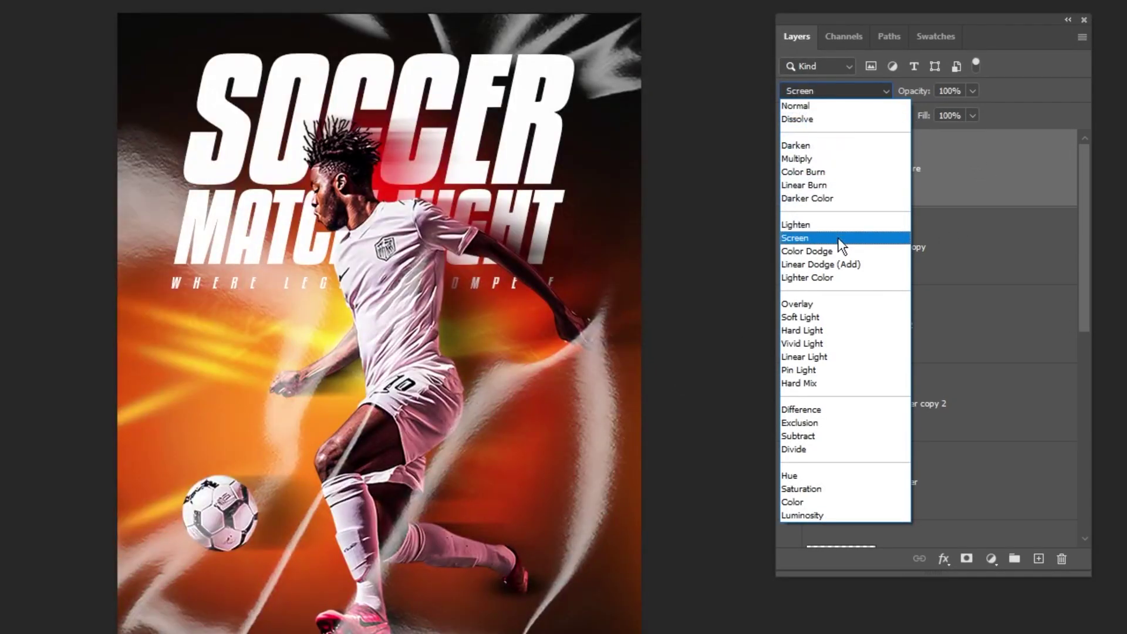
{"action": "left_click", "coordinate": [841, 238]}
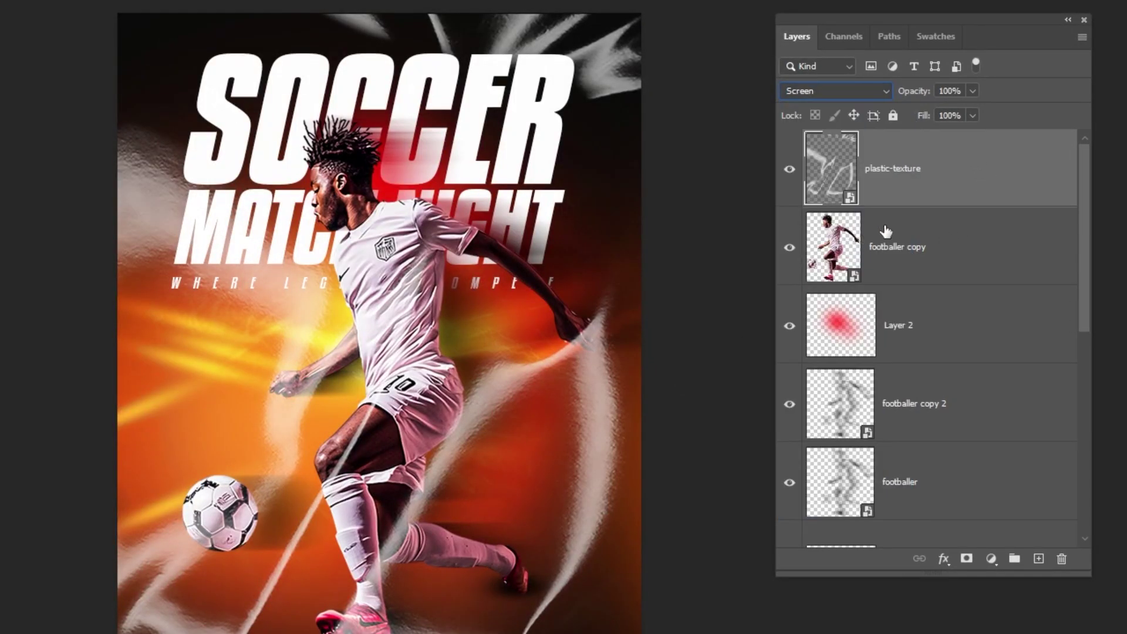
{"action": "left_click", "coordinate": [967, 560]}
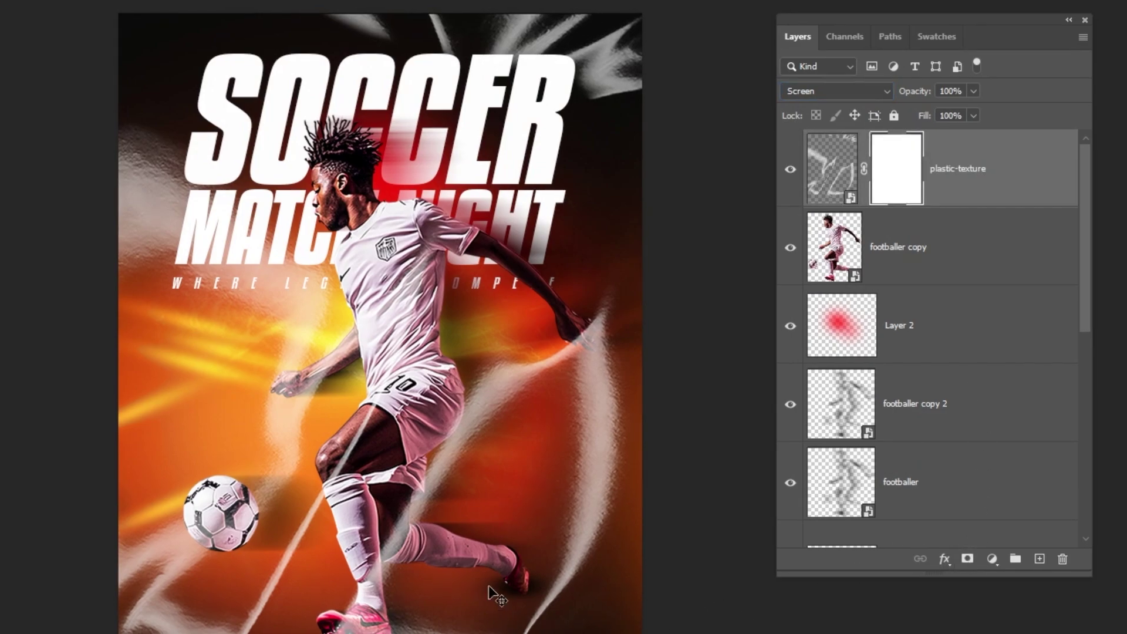
Mask out the texture streaks on the right and lower-left
{"action": "left_click", "coordinate": [20, 265]}
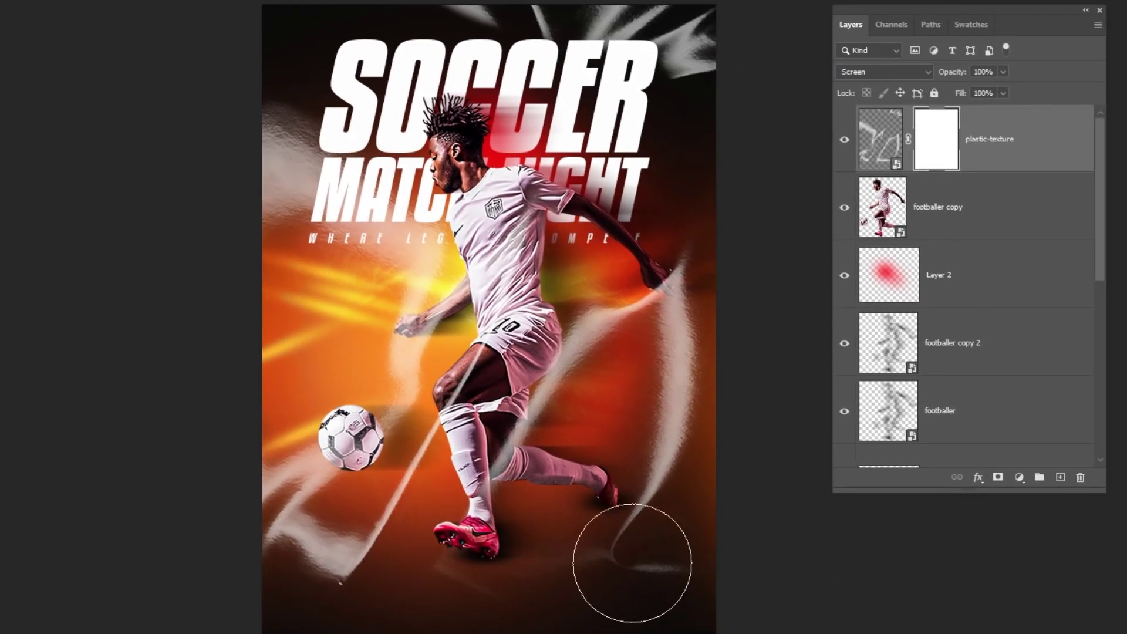
{"action": "mouse_move", "coordinate": [633, 562]}
{"action": "left_mouse_down"}
{"action": "mouse_move", "coordinate": [649, 378]}
{"action": "mouse_move", "coordinate": [485, 453]}
{"action": "mouse_move", "coordinate": [391, 566]}
{"action": "mouse_move", "coordinate": [416, 497]}
{"action": "mouse_move", "coordinate": [414, 264]}
{"action": "mouse_move", "coordinate": [480, 18]}
{"action": "mouse_move", "coordinate": [531, 22]}
{"action": "left_mouse_up"}
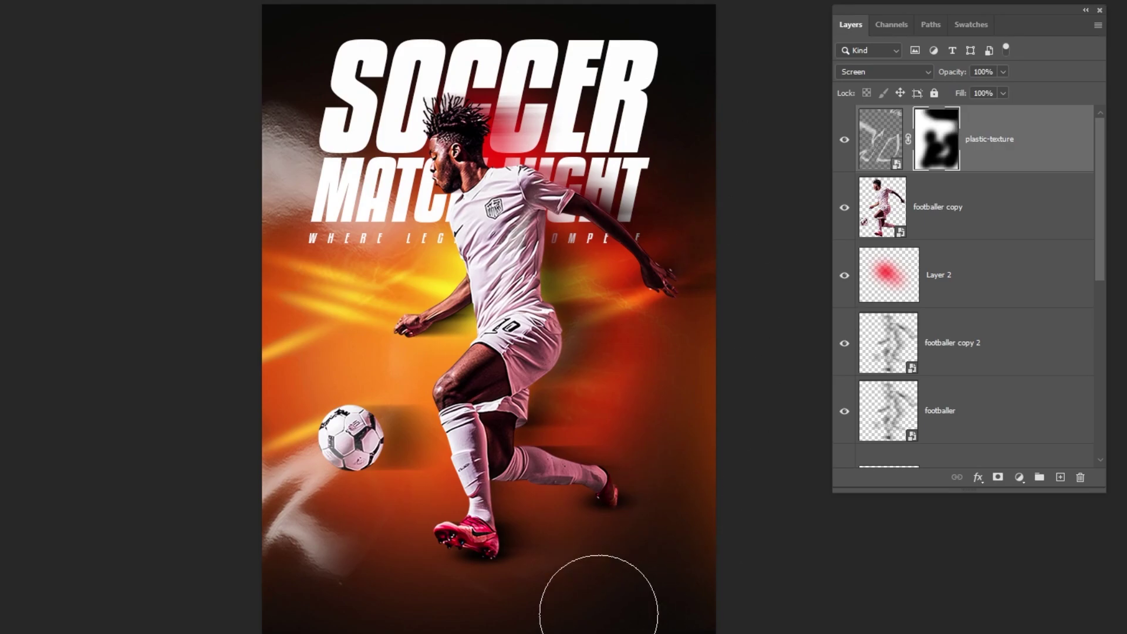
{"action": "mouse_move", "coordinate": [491, 617]}
{"action": "left_mouse_down"}
{"action": "mouse_move", "coordinate": [219, 584]}
{"action": "mouse_move", "coordinate": [360, 549]}
{"action": "mouse_move", "coordinate": [387, 441]}
{"action": "left_mouse_up"}
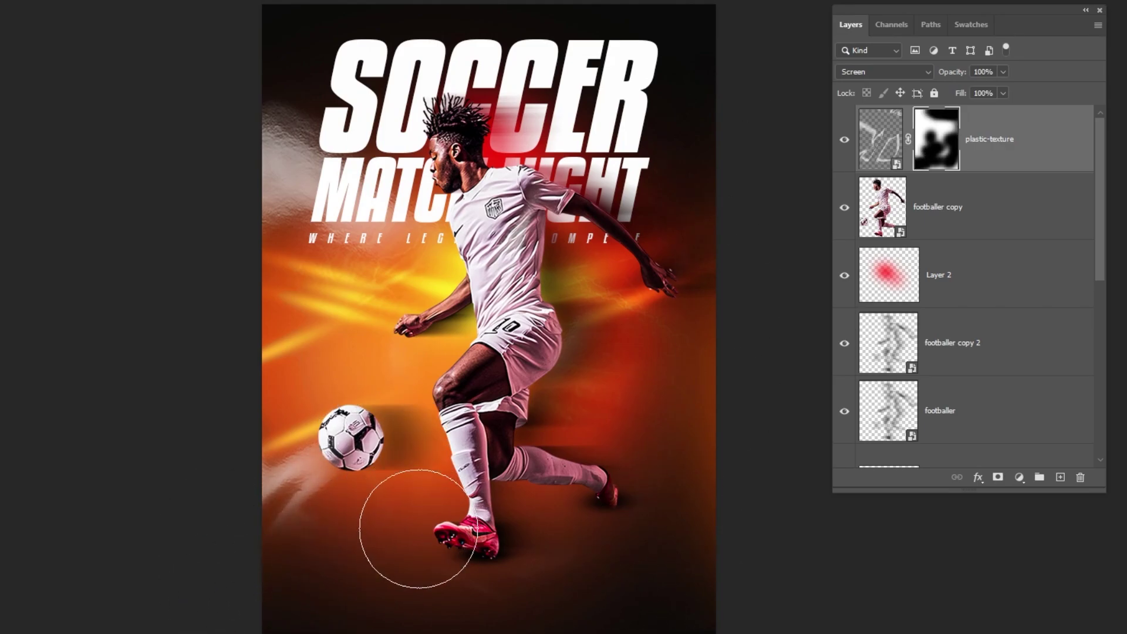
Move the plastic texture below footballer copy and make it visible again
{"action": "key", "text": "ctrl+bracketleft"}
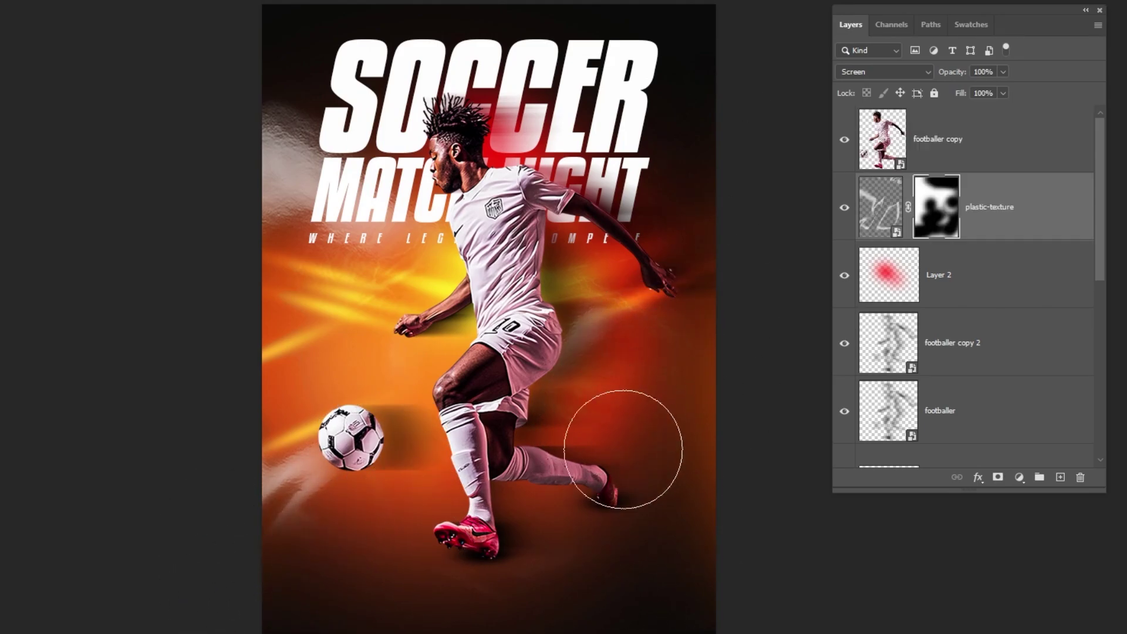
{"action": "left_click", "coordinate": [844, 208]}
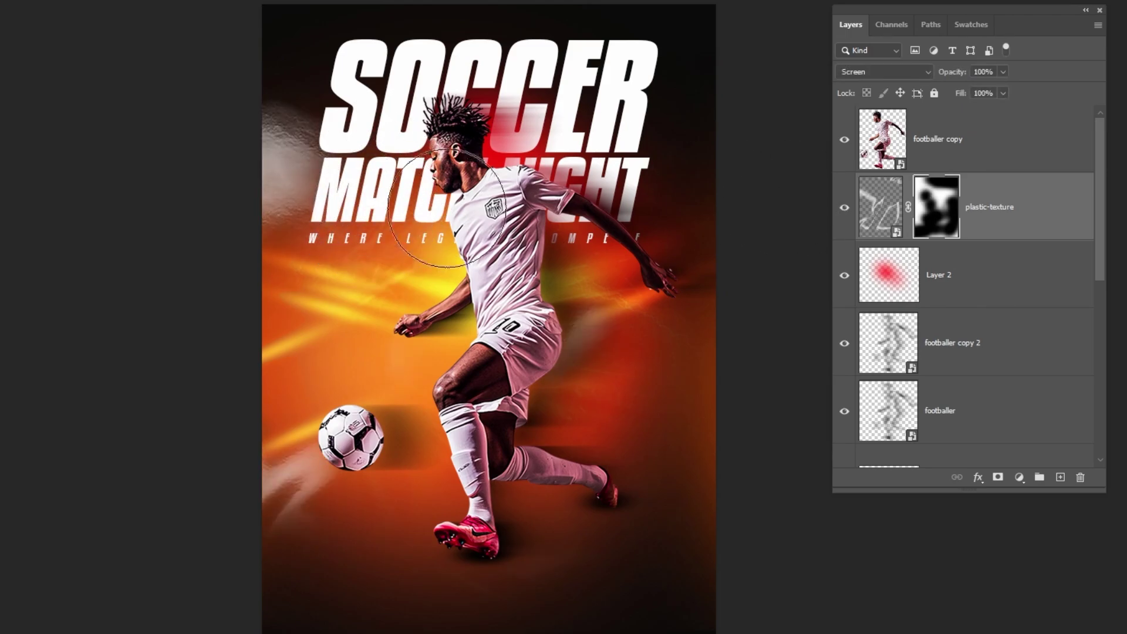
{"action": "key", "text": "]"}
{"action": "key", "text": "]"}
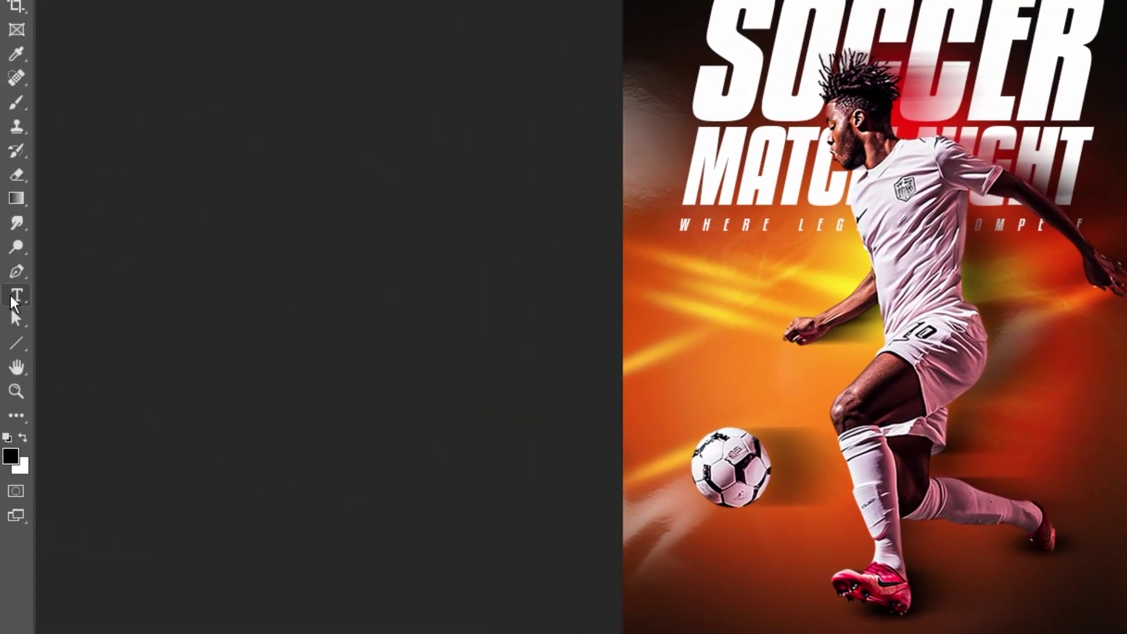
Paste the event details text at the bottom of the poster
{"action": "left_click", "coordinate": [17, 296]}
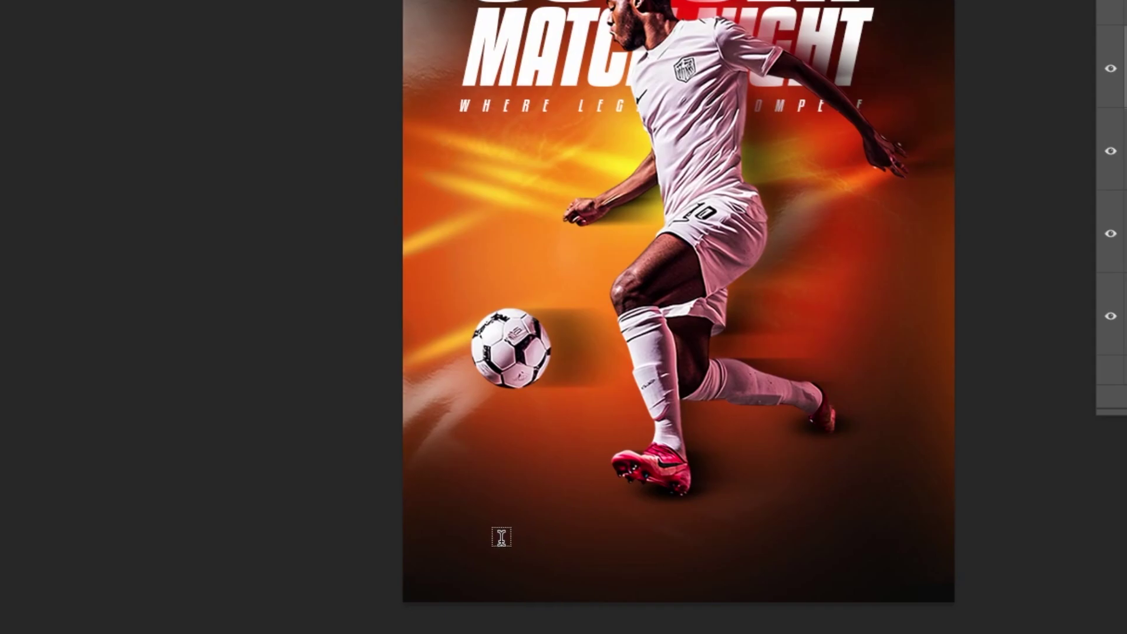
{"action": "left_click", "coordinate": [501, 537]}
{"action": "key", "text": "ctrl+v"}
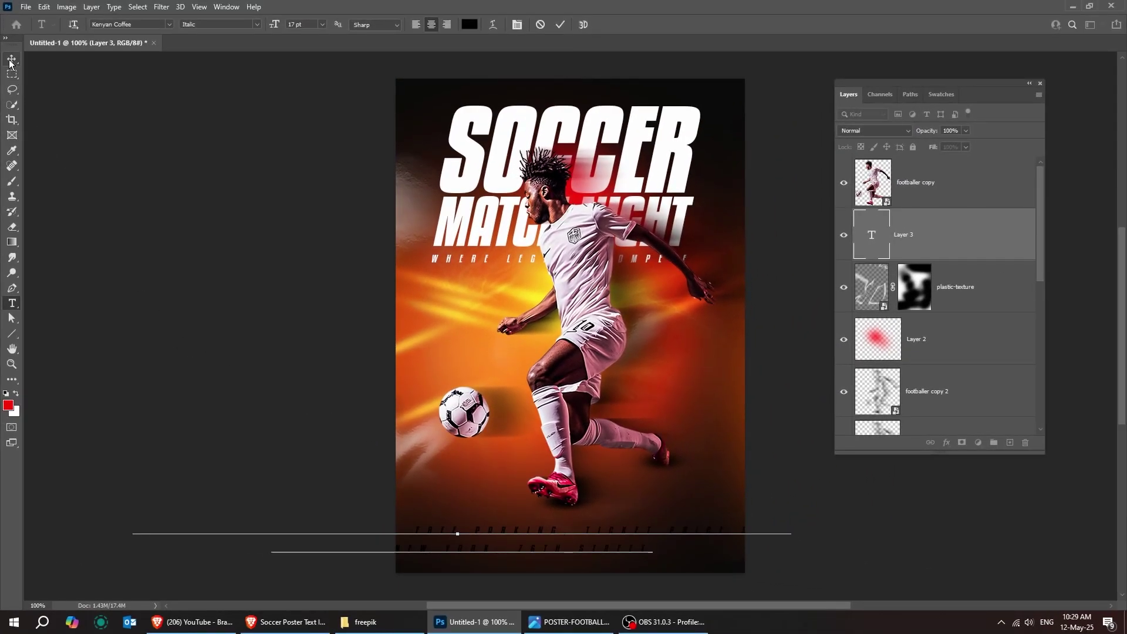
{"action": "left_click", "coordinate": [12, 60]}
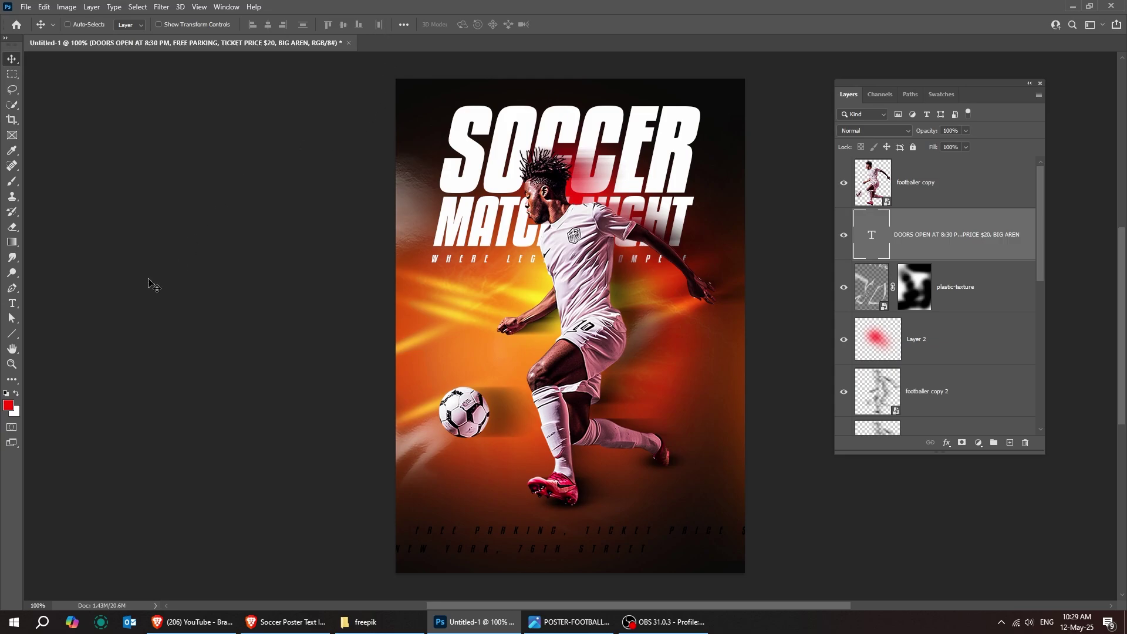
Make the event details white with 0 tracking and 34 pt font size
{"action": "left_click", "coordinate": [12, 304]}
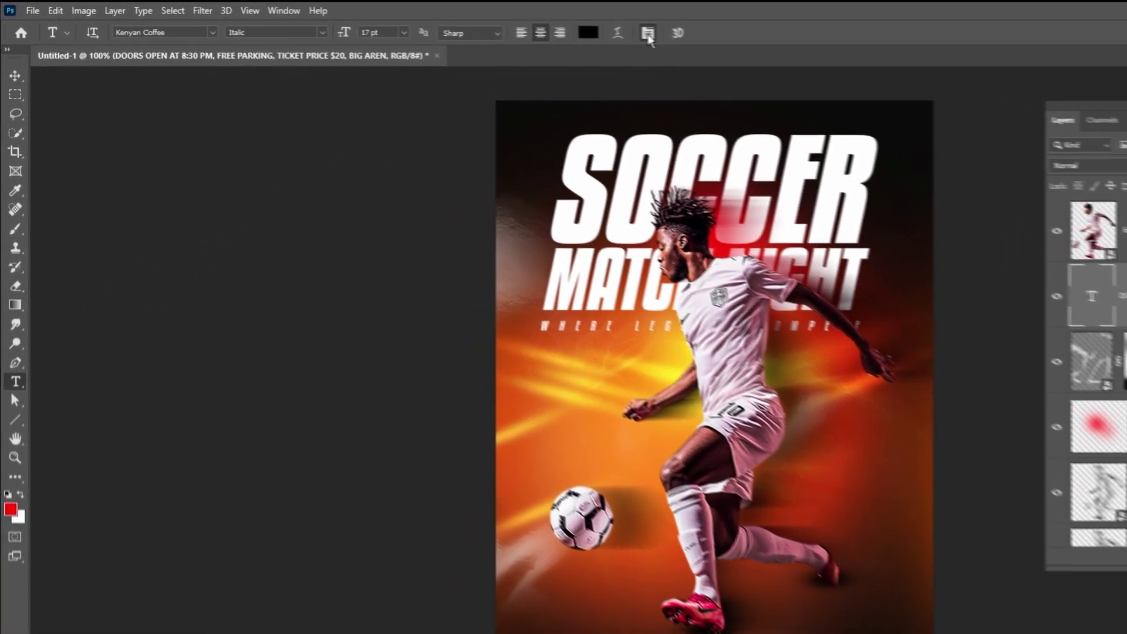
{"action": "left_click", "coordinate": [517, 24]}
{"action": "left_click", "coordinate": [448, 281]}
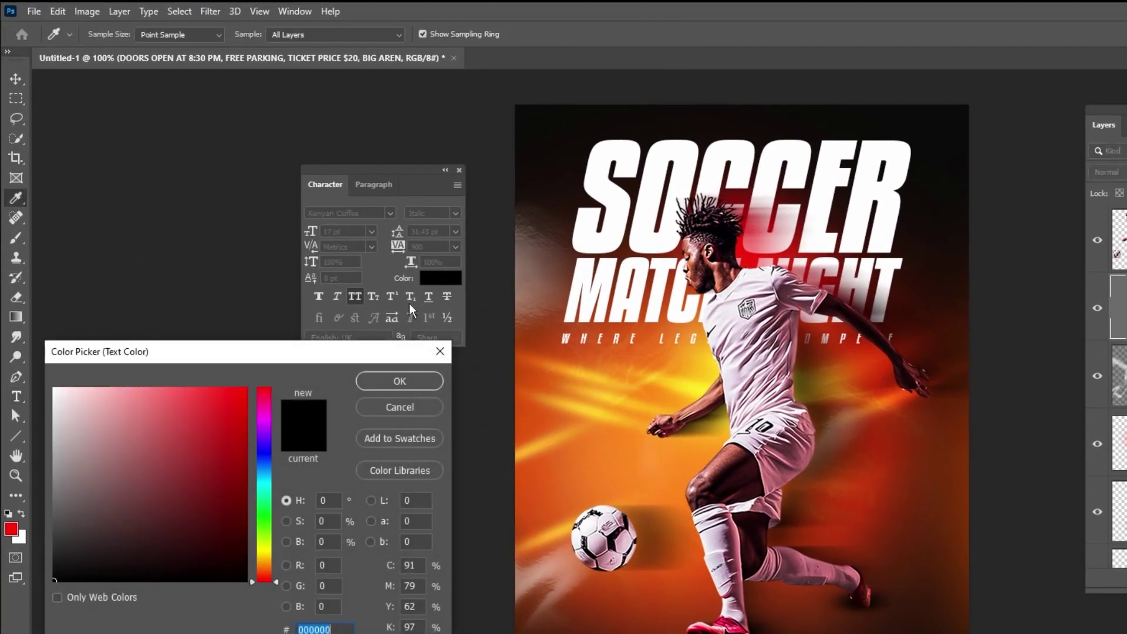
{"action": "left_click_drag", "start_coordinate": [133, 450], "coordinate": [94, 376]}
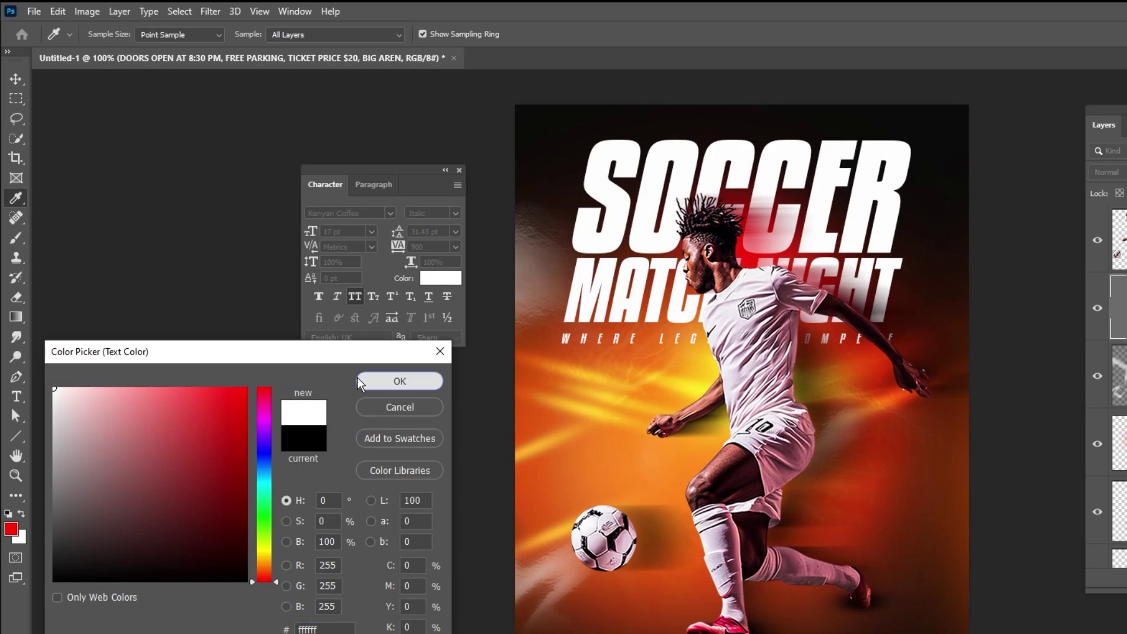
{"action": "left_click", "coordinate": [361, 380]}
{"action": "left_click", "coordinate": [423, 246]}
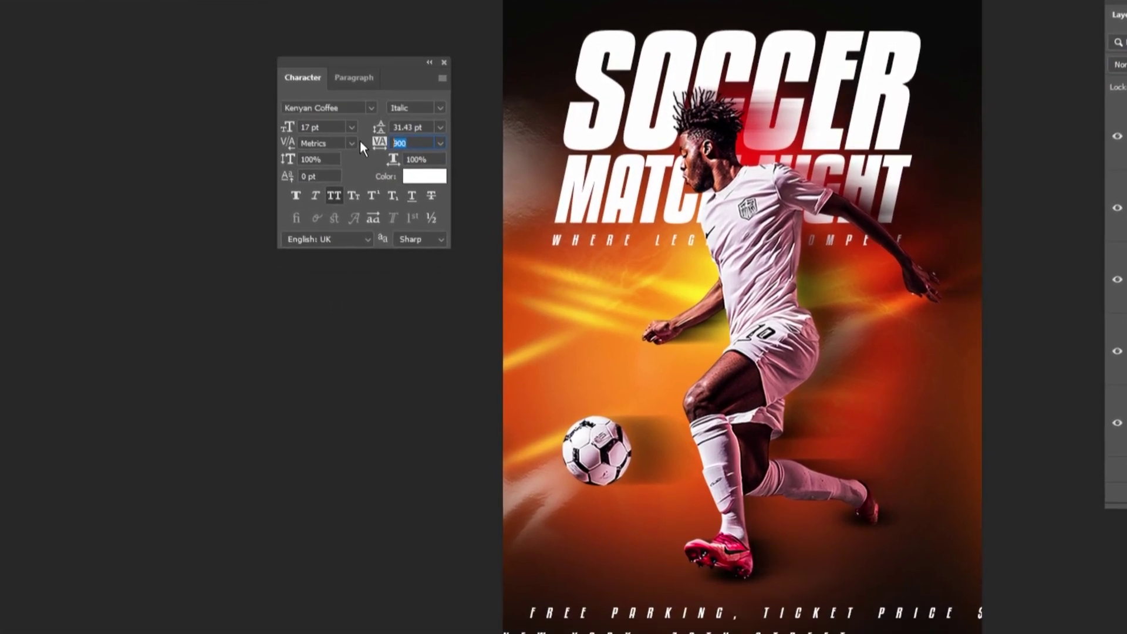
{"action": "type", "text": "0"}
{"action": "key", "text": "Return"}
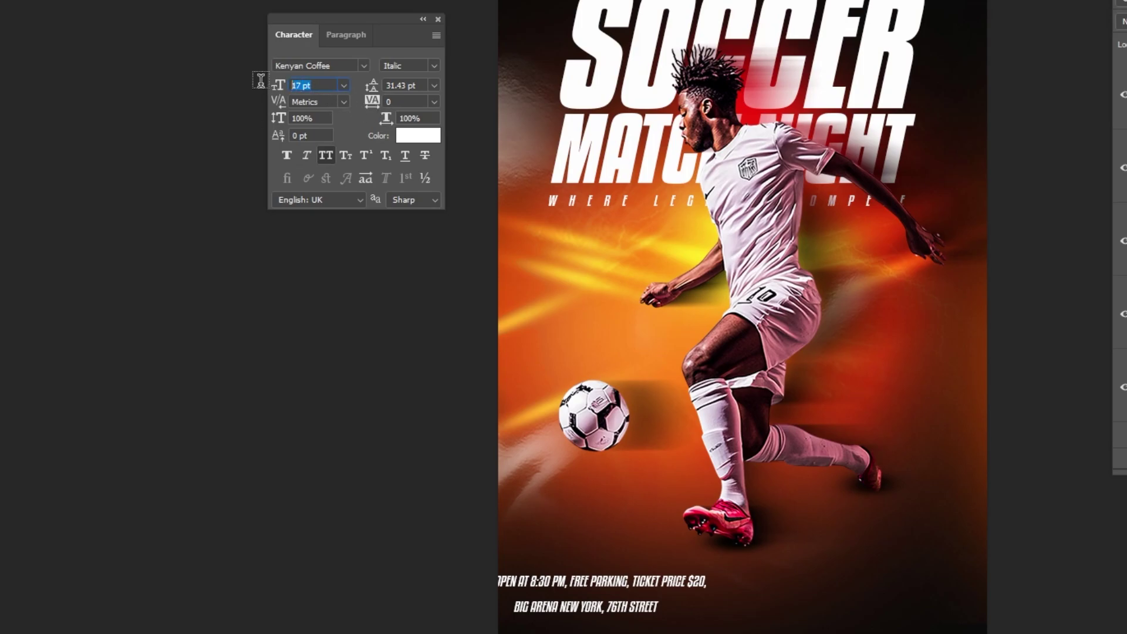
{"action": "type", "text": "34"}
{"action": "type", "text": "pt"}
{"action": "key", "text": "Return"}
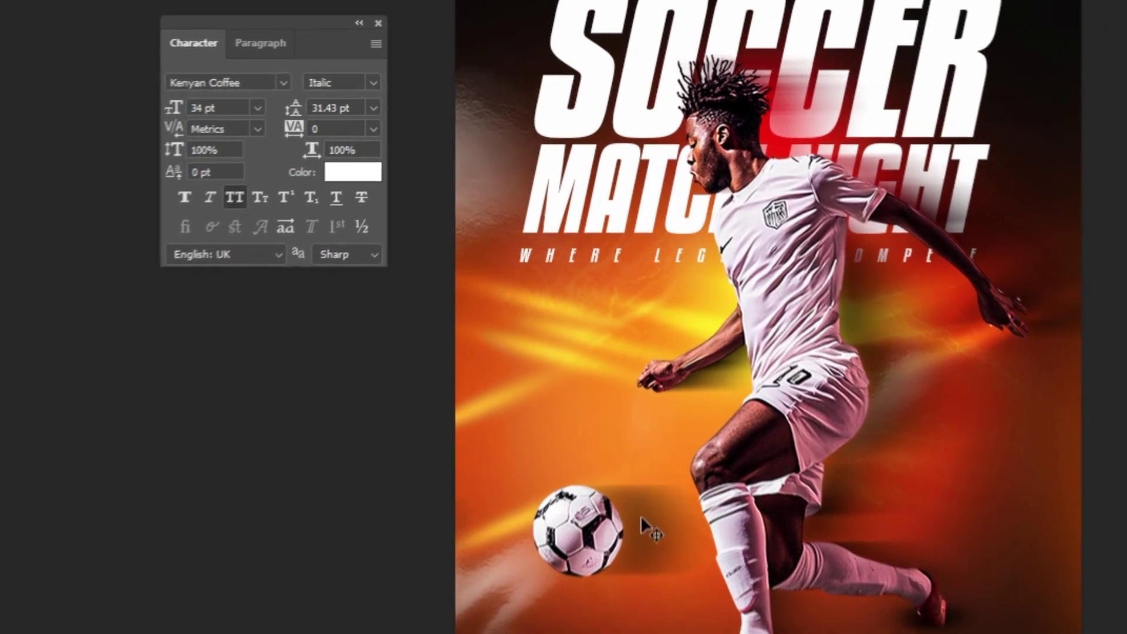
Move the event details right and scale them to fit the poster width
{"action": "left_click_drag", "start_coordinate": [640, 515], "coordinate": [799, 553]}
{"action": "key", "text": "ctrl+t"}
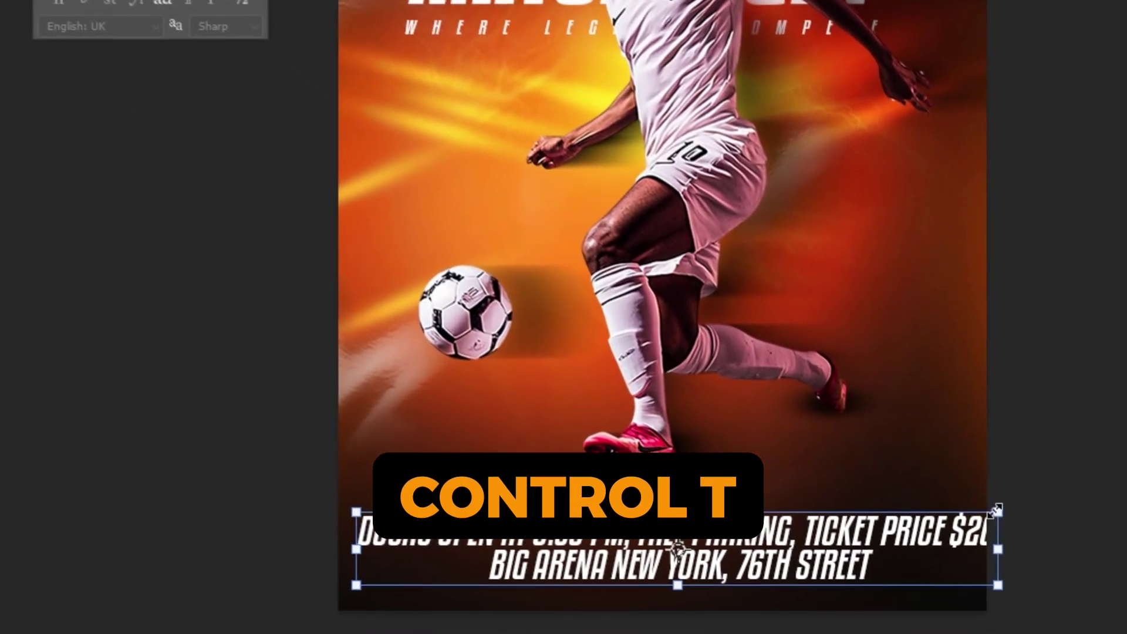
{"action": "left_click_drag", "start_coordinate": [982, 514], "coordinate": [962, 515]}
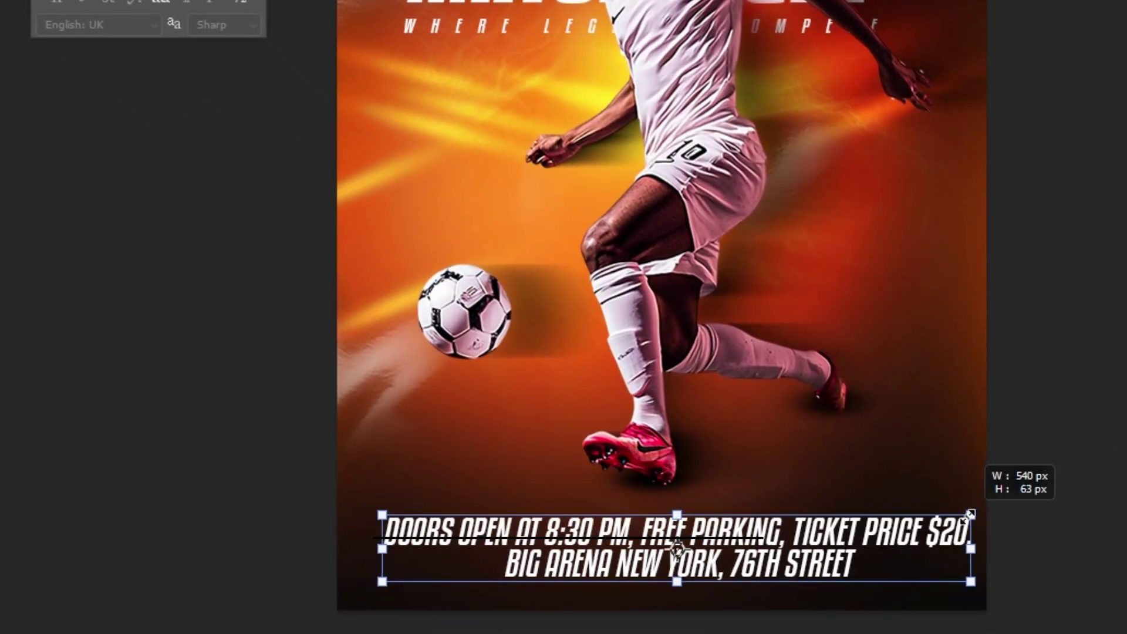
{"action": "key", "text": "Return"}
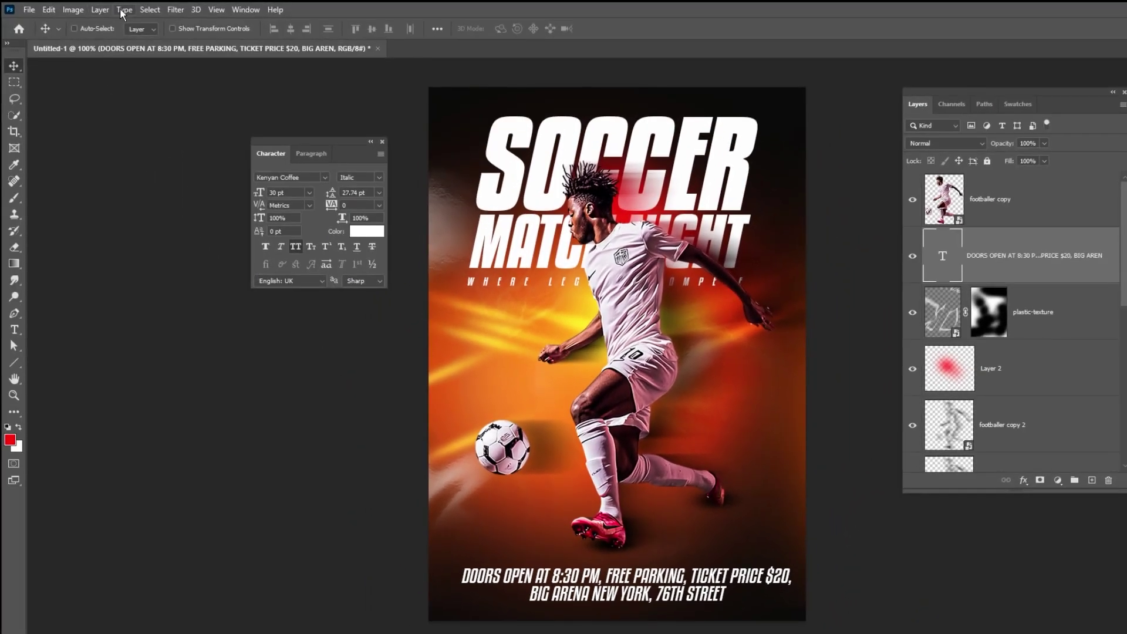
Centre the event details horizontally on the canvas
{"action": "left_click", "coordinate": [148, 10]}
{"action": "left_click", "coordinate": [155, 25]}
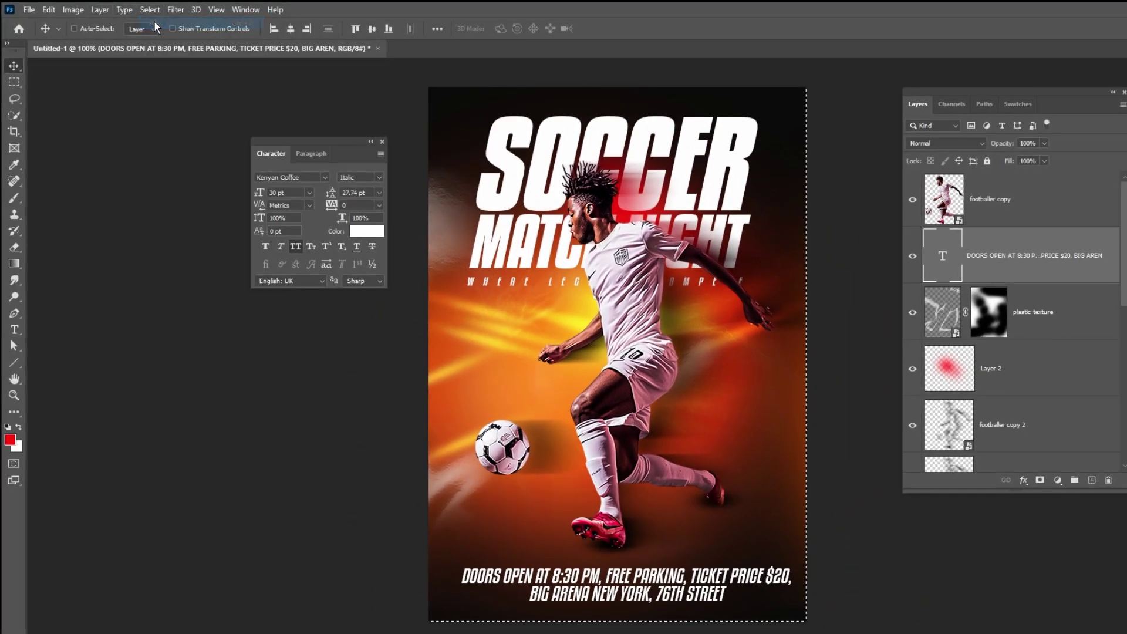
{"action": "left_click", "coordinate": [290, 29]}
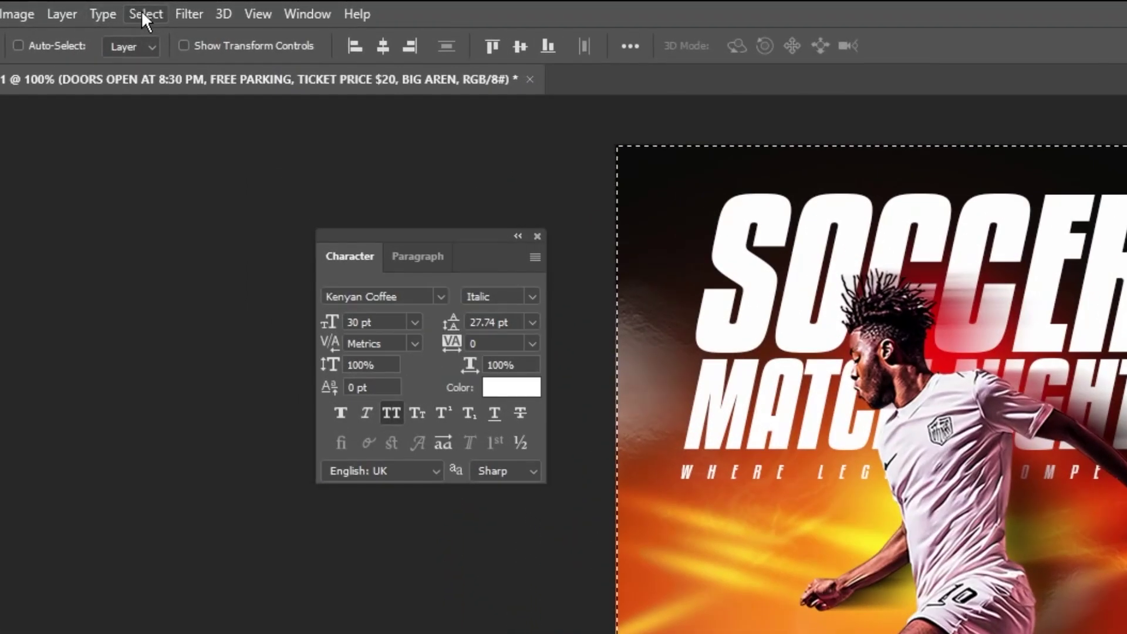
{"action": "left_click", "coordinate": [143, 13]}
{"action": "left_click", "coordinate": [146, 55]}
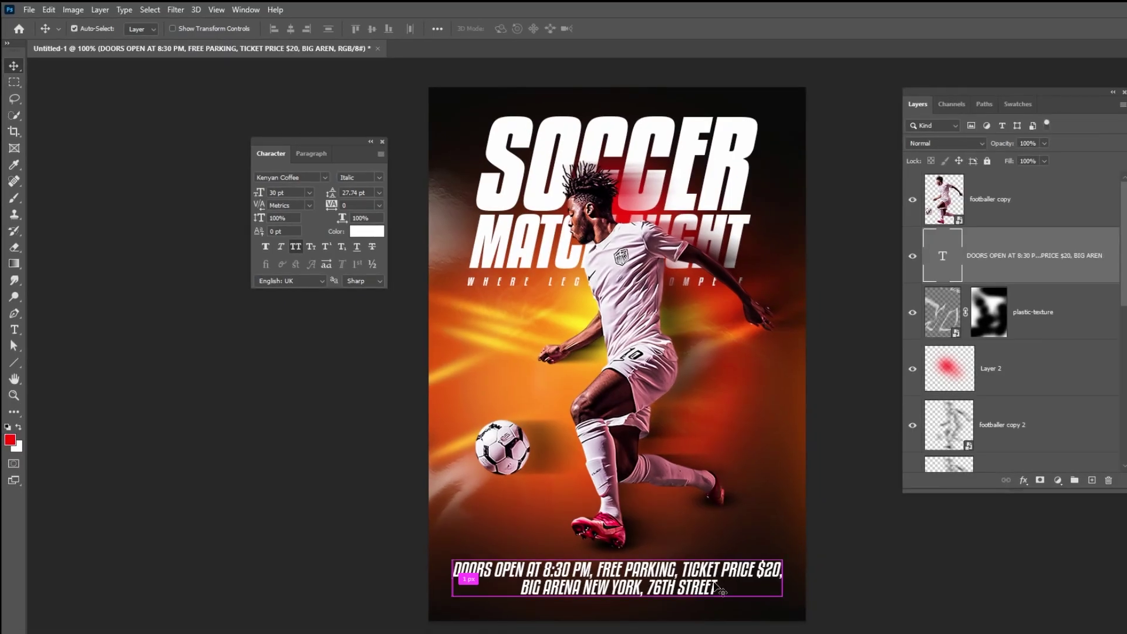
Scale the details down slightly to 26 pt with 24 pt leading
{"action": "key", "text": "ctrl+t"}
{"action": "left_click_drag", "start_coordinate": [783, 558], "coordinate": [763, 564]}
{"action": "key", "text": "Return"}
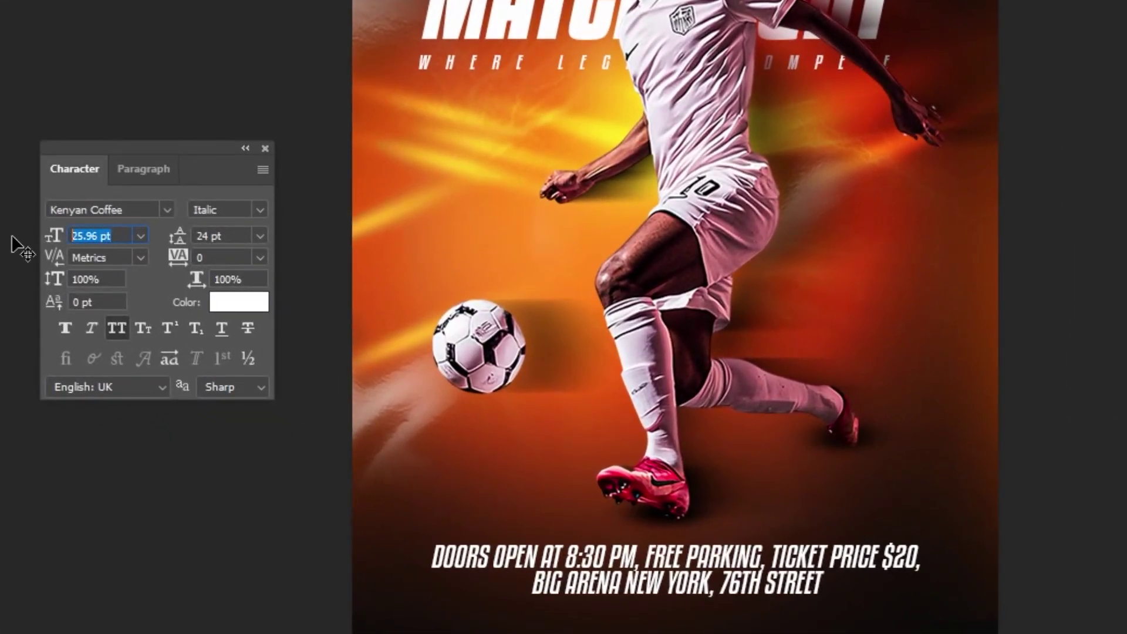
{"action": "left_click", "coordinate": [207, 238]}
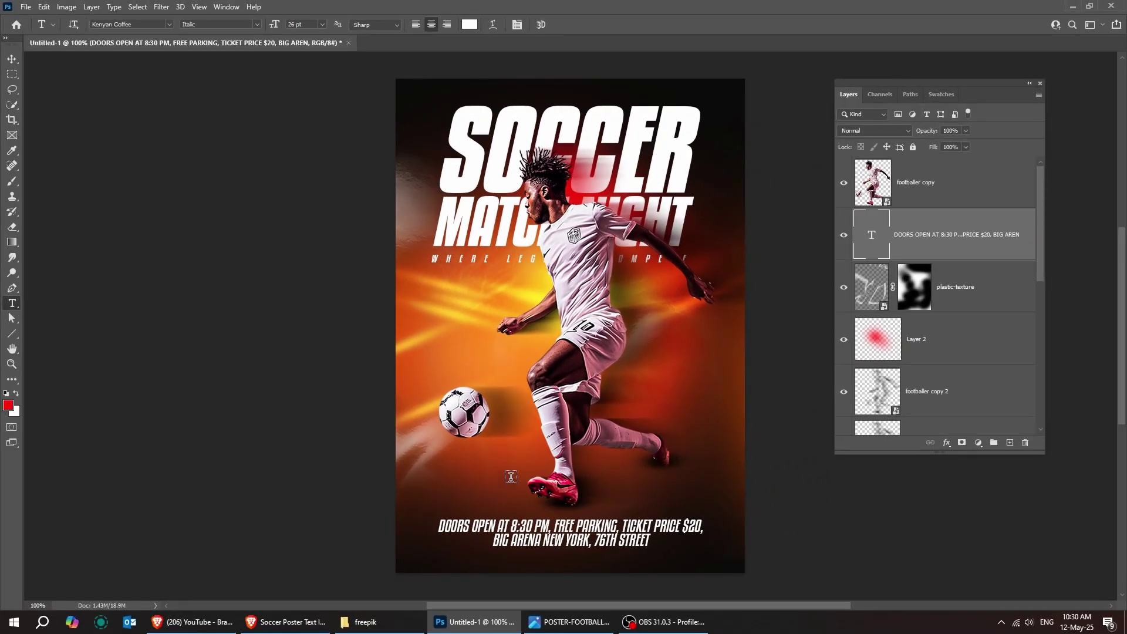
Place the orange dots image near the poster bottom and set it to Overlay
{"action": "left_click", "coordinate": [361, 621]}
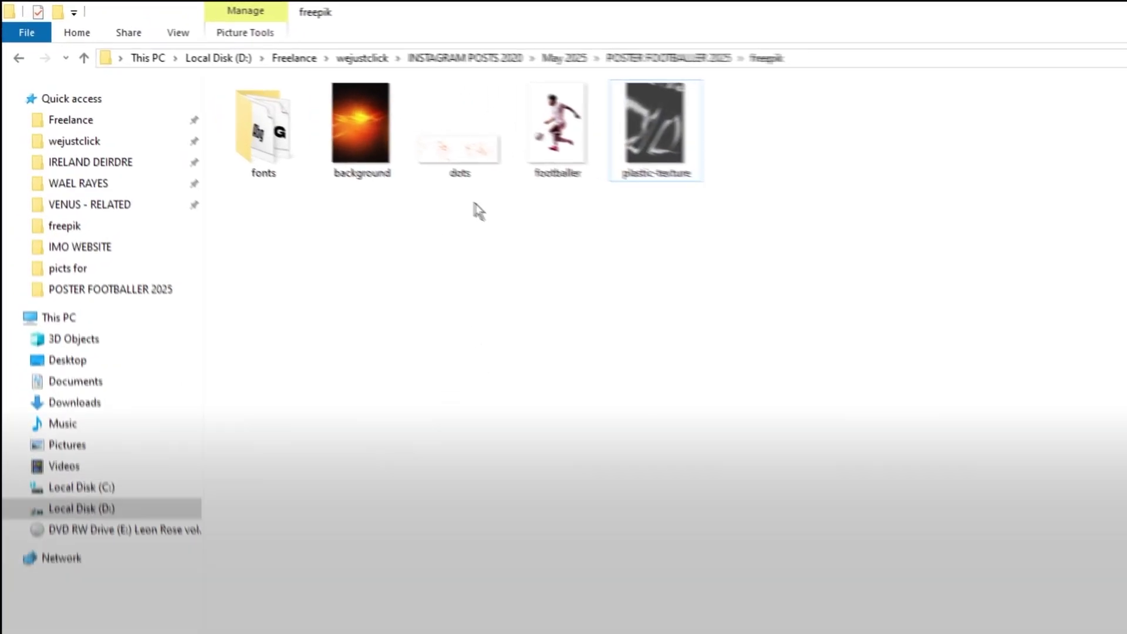
{"action": "left_click_drag", "start_coordinate": [464, 150], "coordinate": [682, 439]}
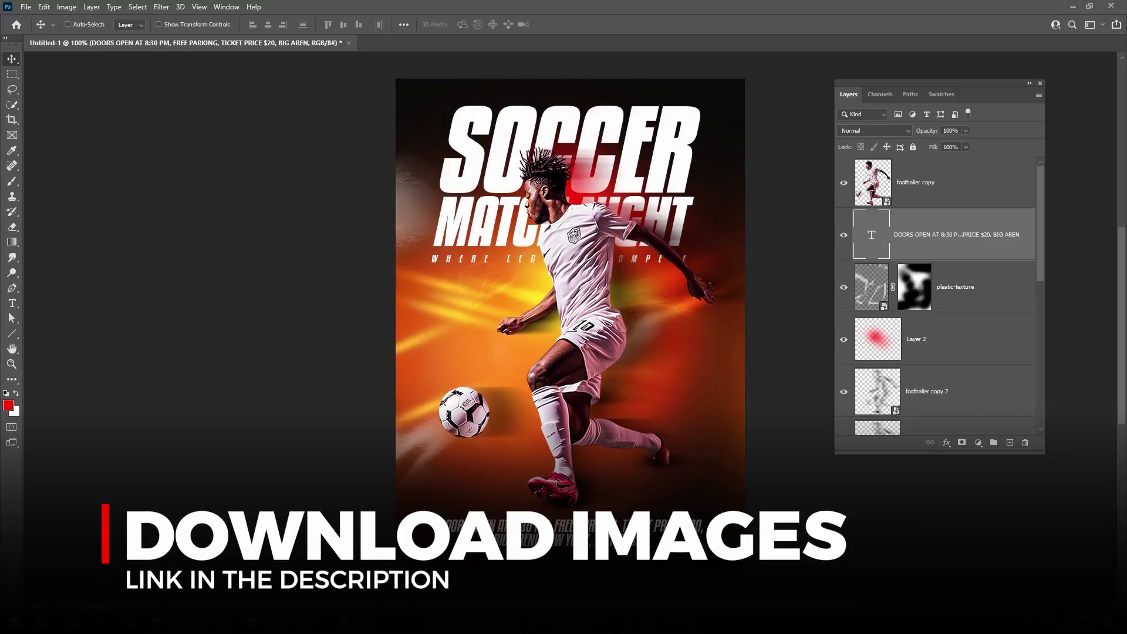
{"action": "key", "text": "Return"}
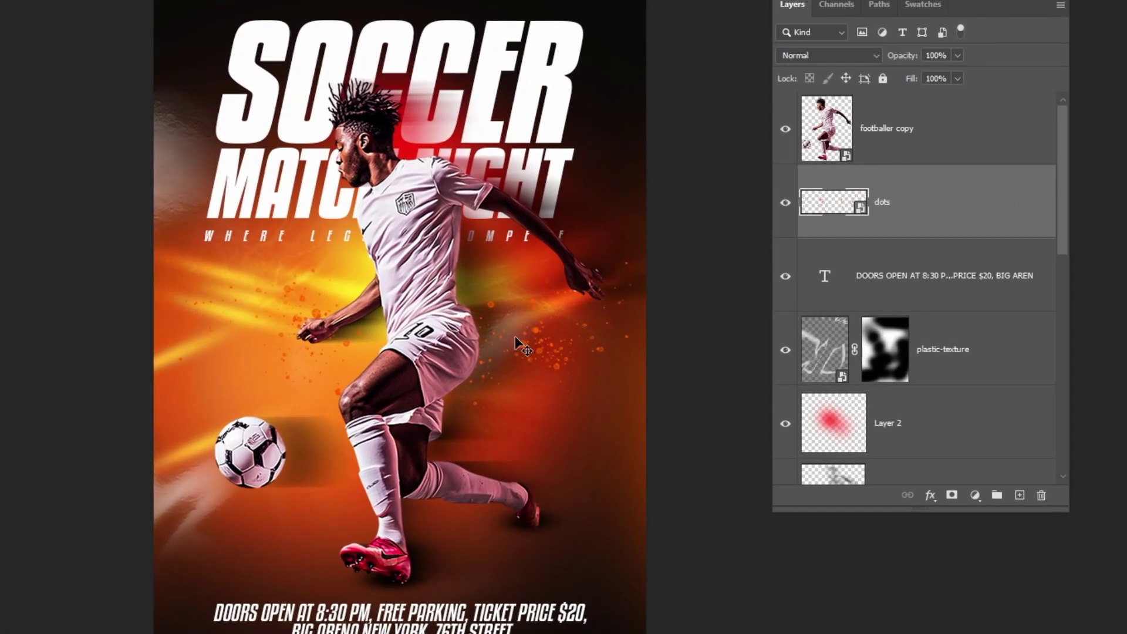
{"action": "mouse_move", "coordinate": [513, 343]}
{"action": "left_mouse_down"}
{"action": "mouse_move", "coordinate": [513, 555]}
{"action": "mouse_move", "coordinate": [532, 561]}
{"action": "left_mouse_up"}
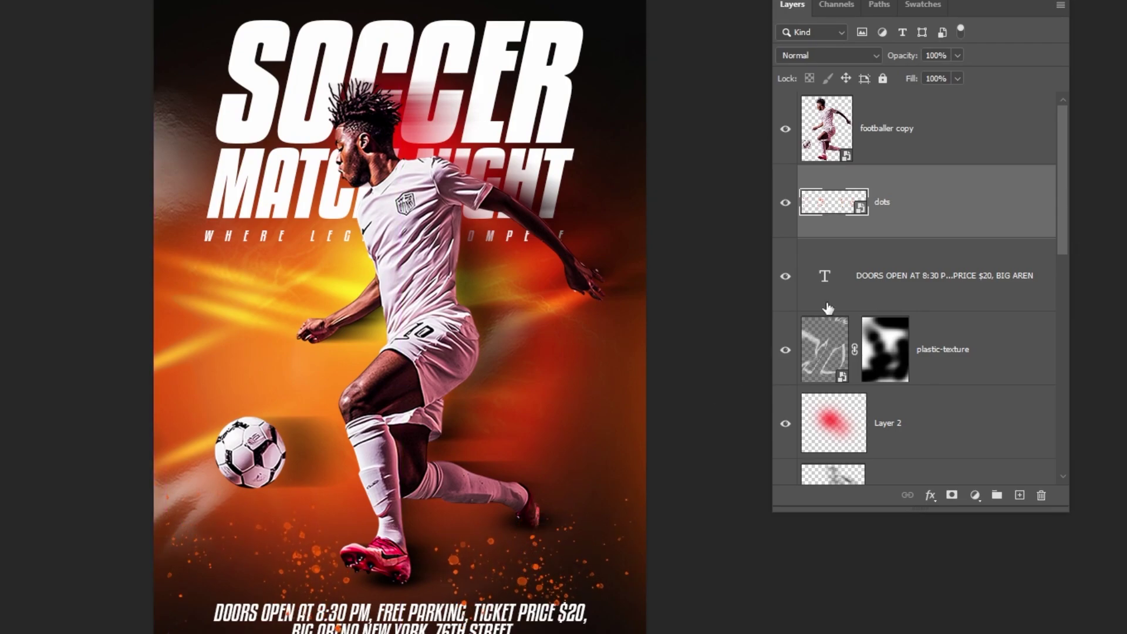
{"action": "left_click", "coordinate": [843, 50]}
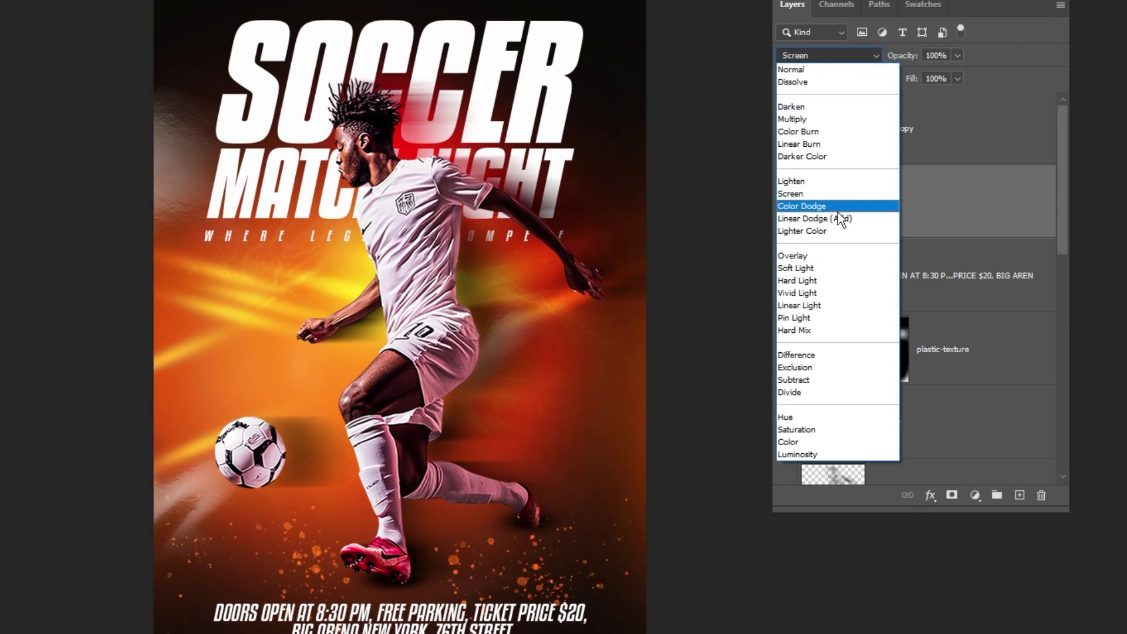
{"action": "left_click", "coordinate": [831, 256]}
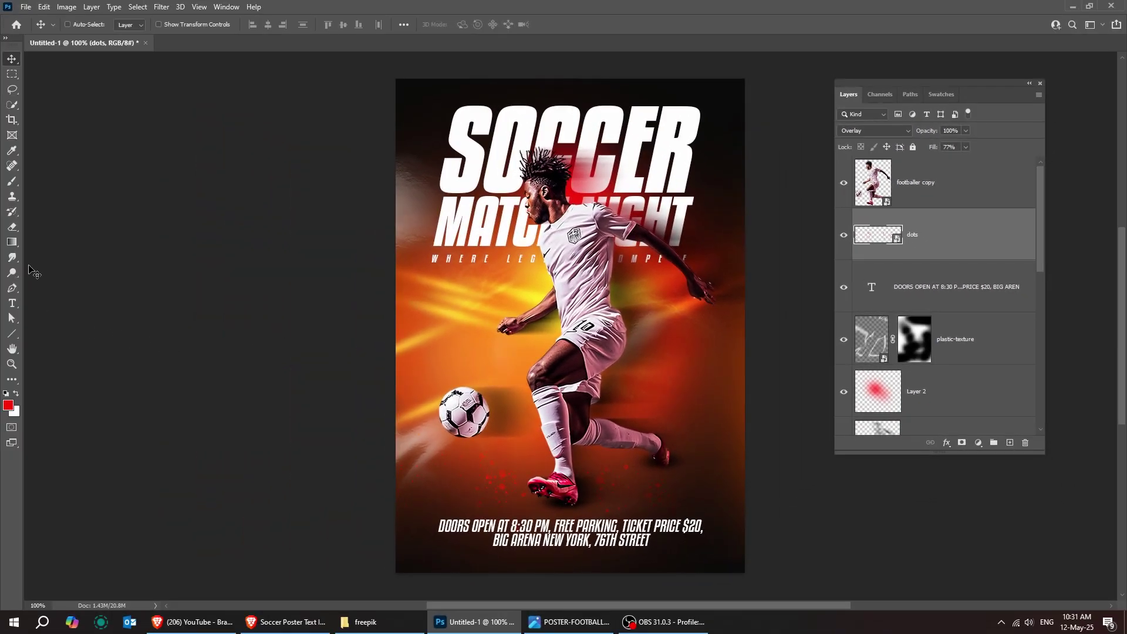
Add white OPEN text in Akira Expanded 30 pt left of the player
{"action": "key", "text": "t"}
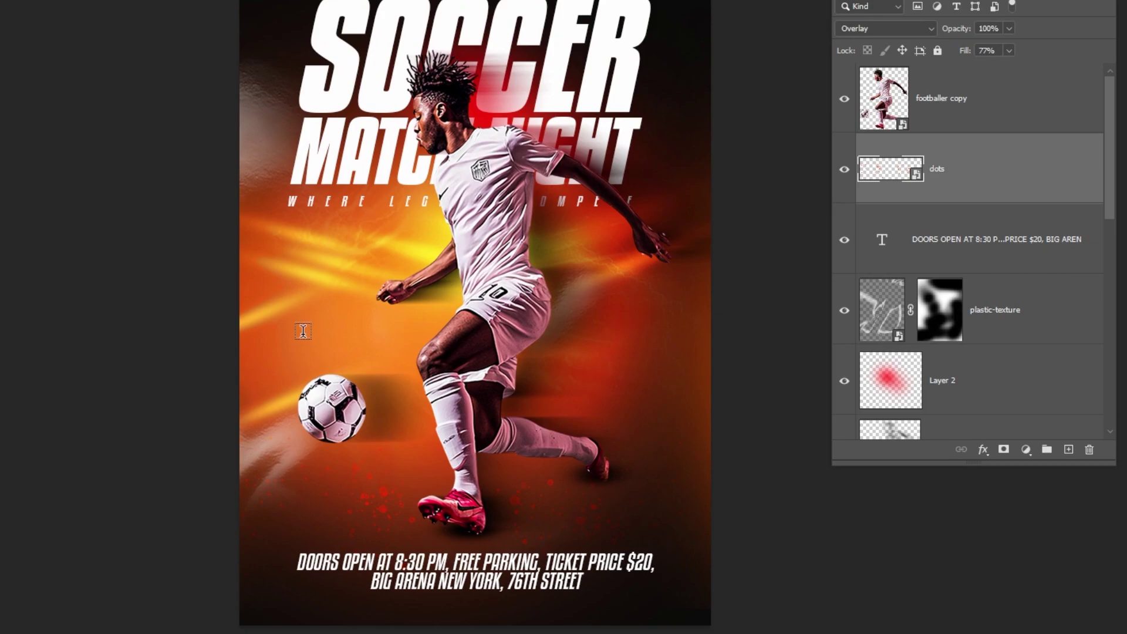
{"action": "left_click", "coordinate": [437, 355]}
{"action": "type", "text": "OPEN"}
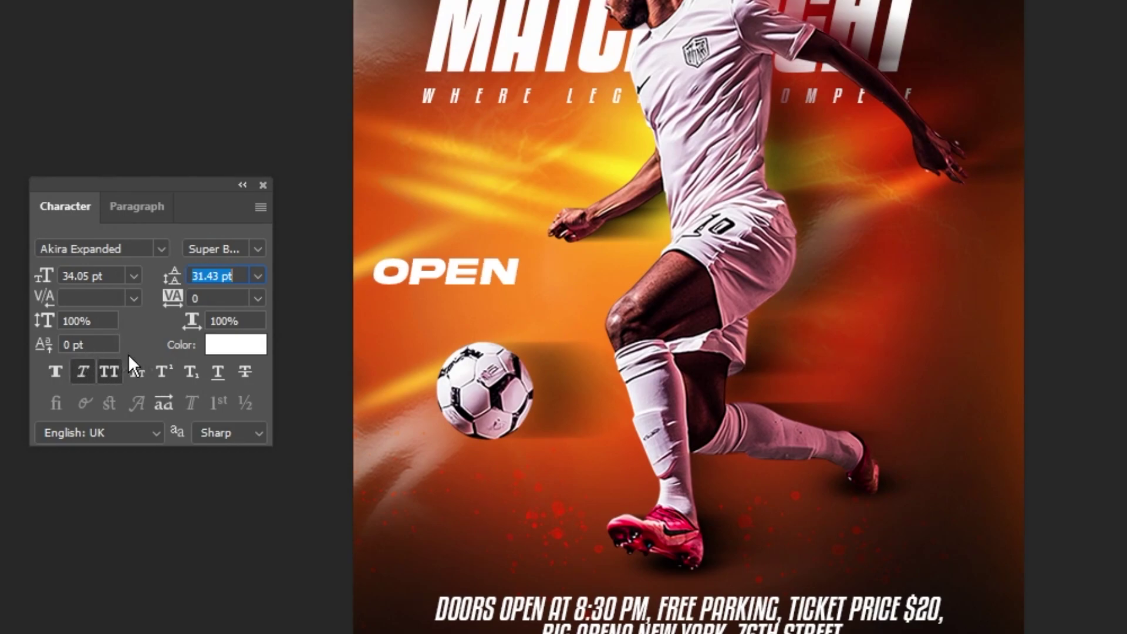
{"action": "left_click", "coordinate": [116, 279]}
{"action": "type", "text": "30"}
{"action": "key", "text": "Return"}
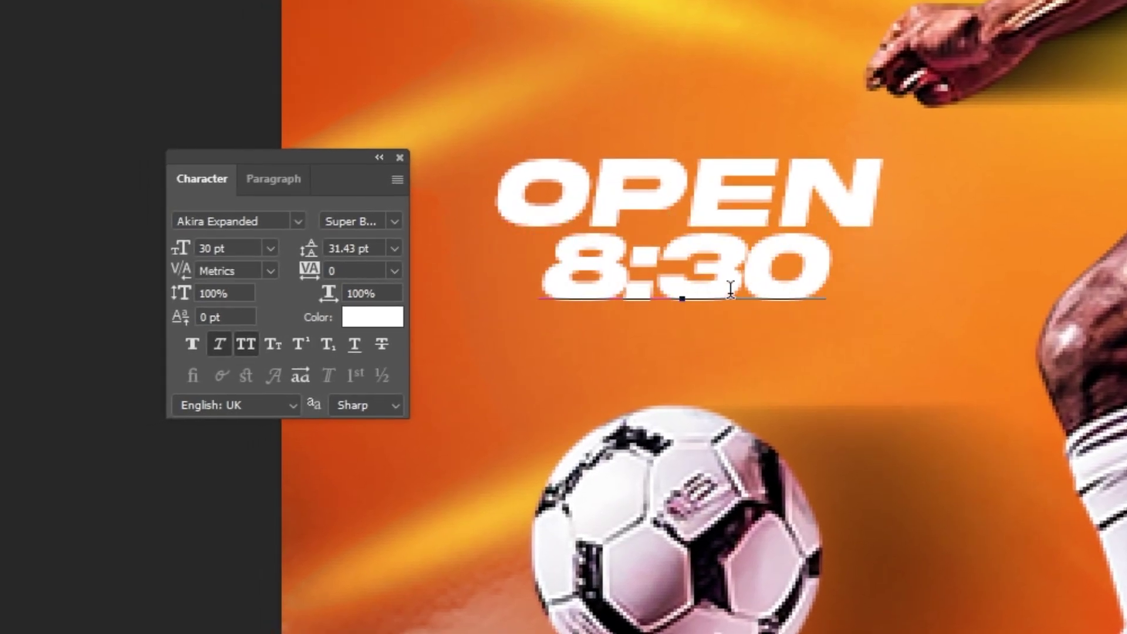
{"action": "type", "text": "PM"}
Make 8:30PM black and line it up under OPEN
{"action": "left_click", "coordinate": [388, 319]}
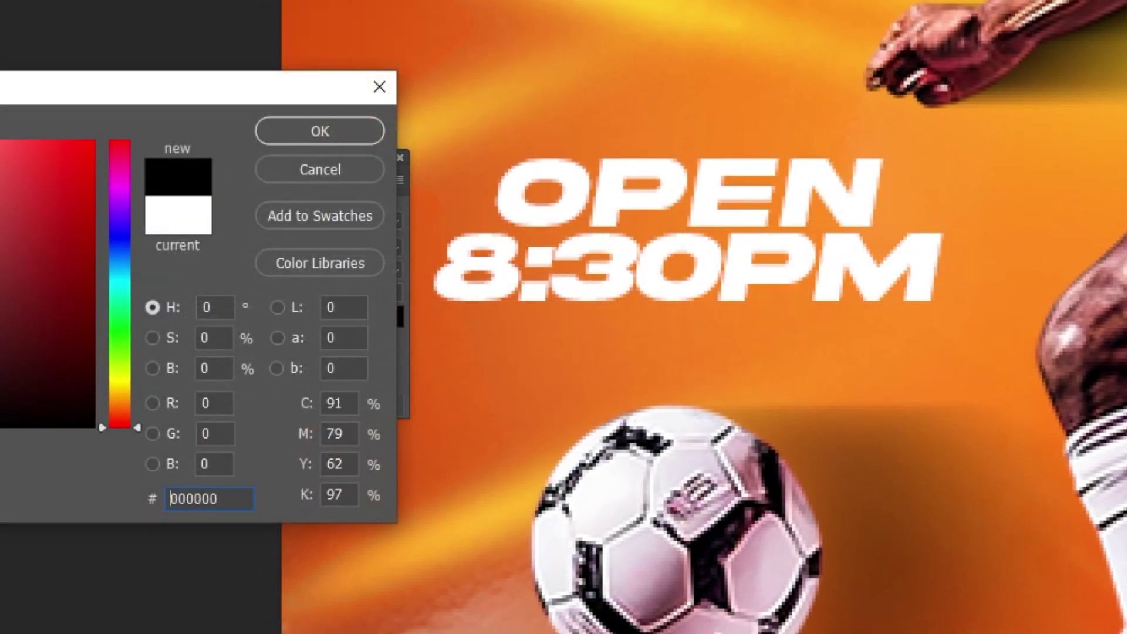
{"action": "left_click", "coordinate": [320, 131]}
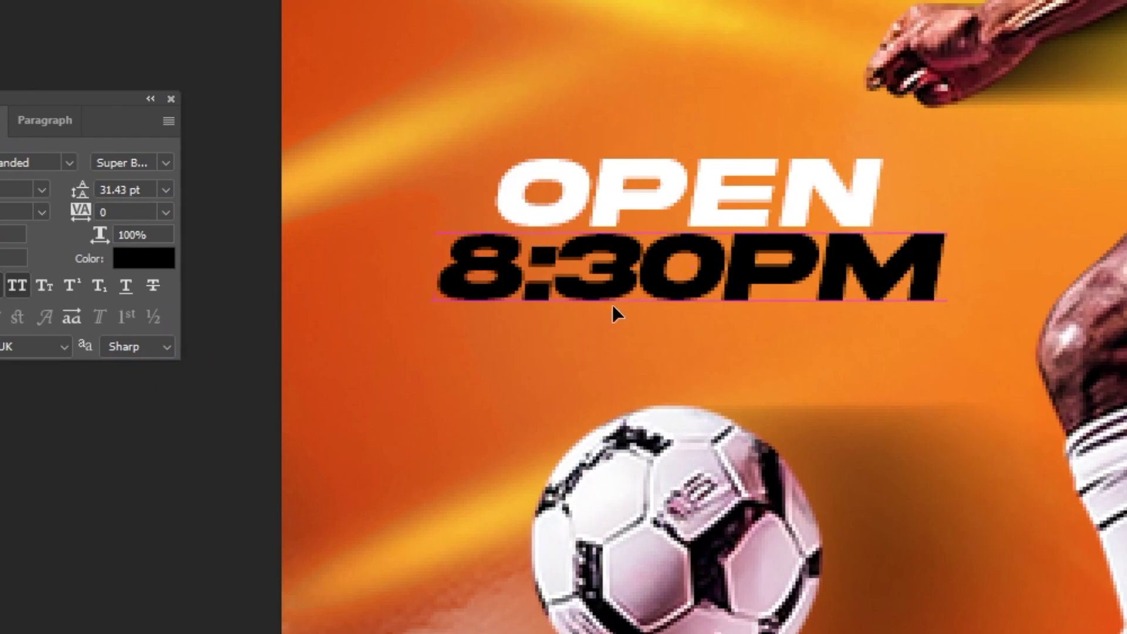
{"action": "left_click_drag", "start_coordinate": [625, 305], "coordinate": [649, 315]}
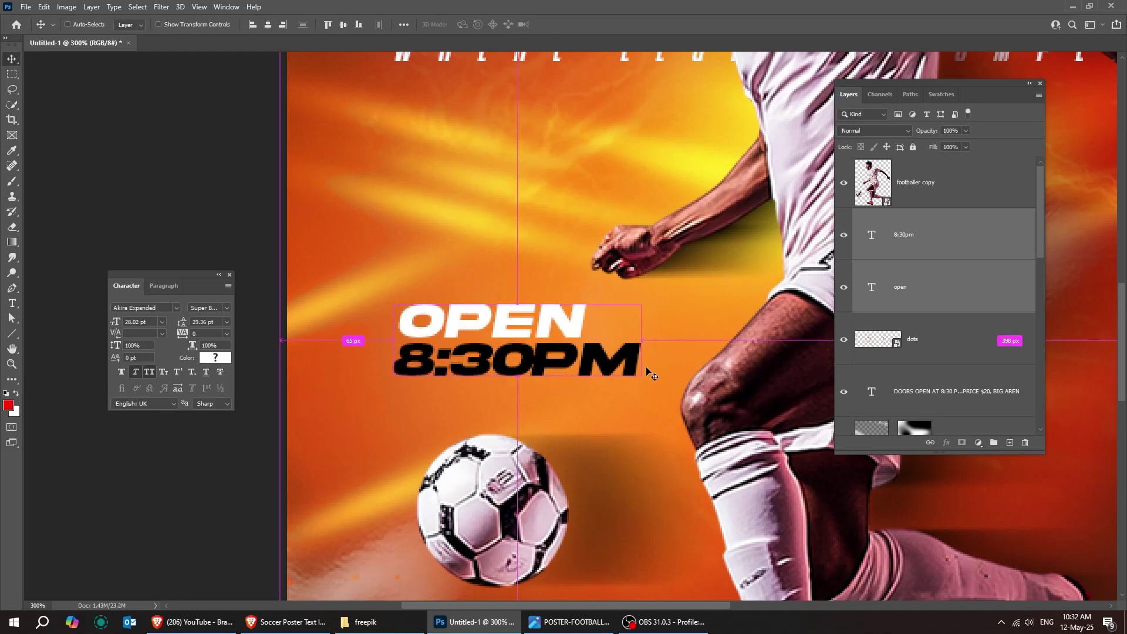
{"action": "scroll", "coordinate": [649, 375], "scroll_direction": "down", "scroll_amount": 5}
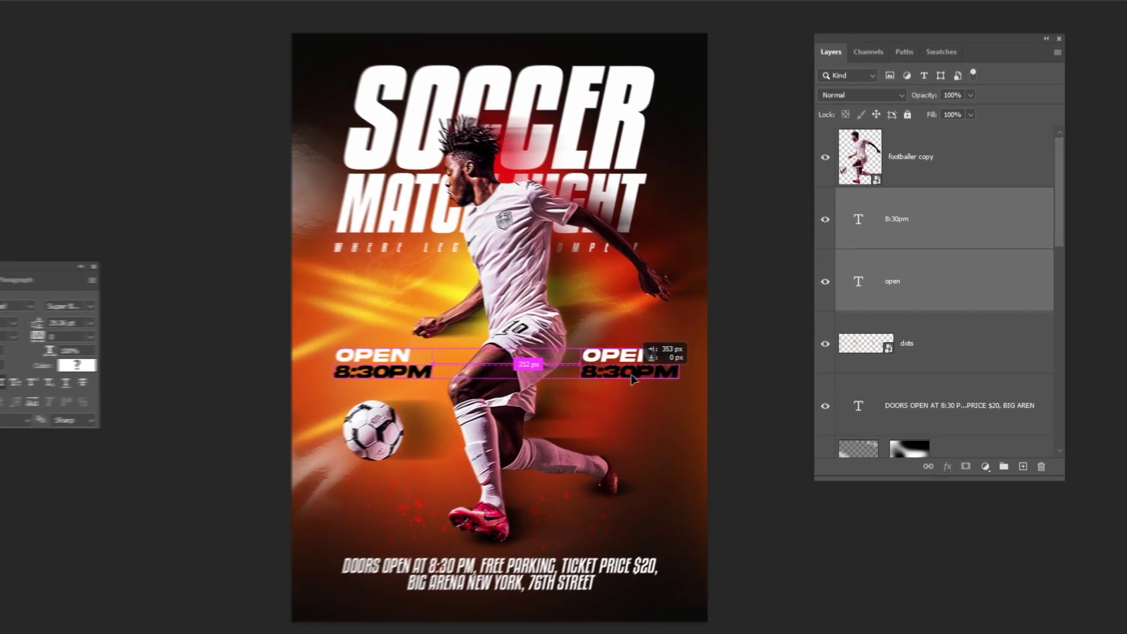
Copy OPEN 8:30PM to the right, retype it as 12 MAY / 2025, and select both lines
{"action": "left_click_drag", "start_coordinate": [632, 368], "coordinate": [633, 357]}
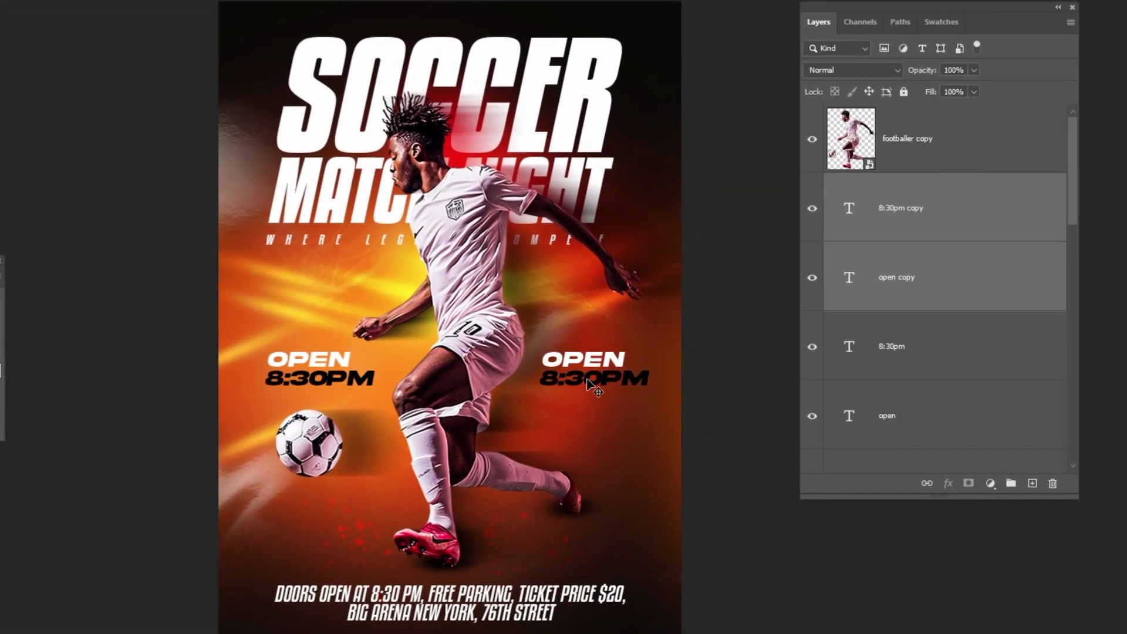
{"action": "triple_click", "coordinate": [556, 374]}
{"action": "type", "text": "2025"}
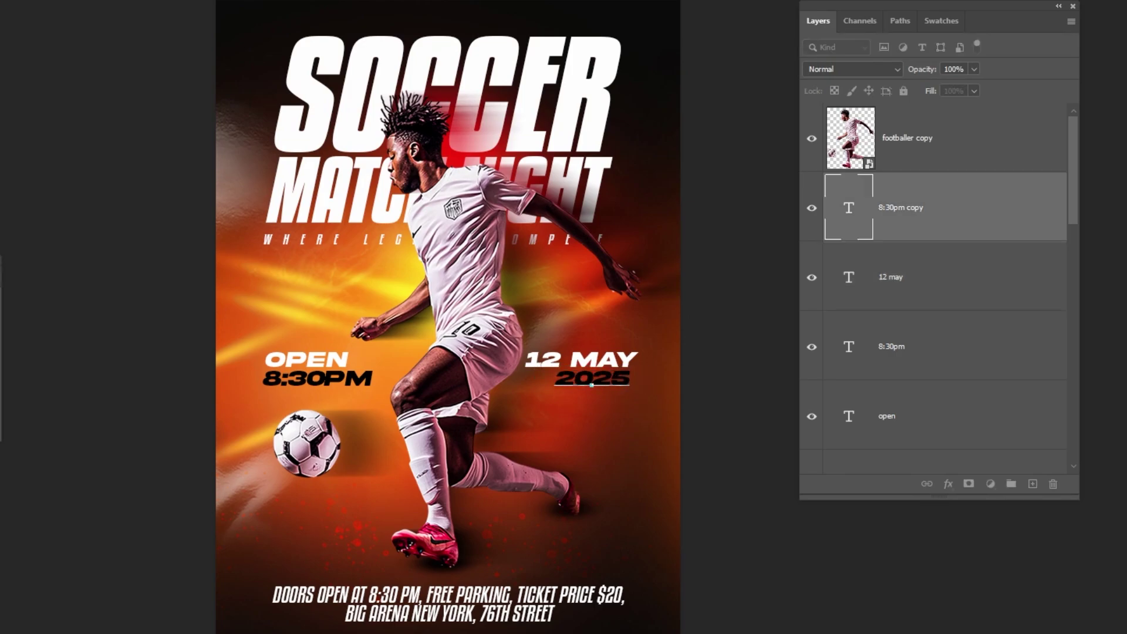
{"action": "left_click", "coordinate": [954, 273], "text": "shift"}
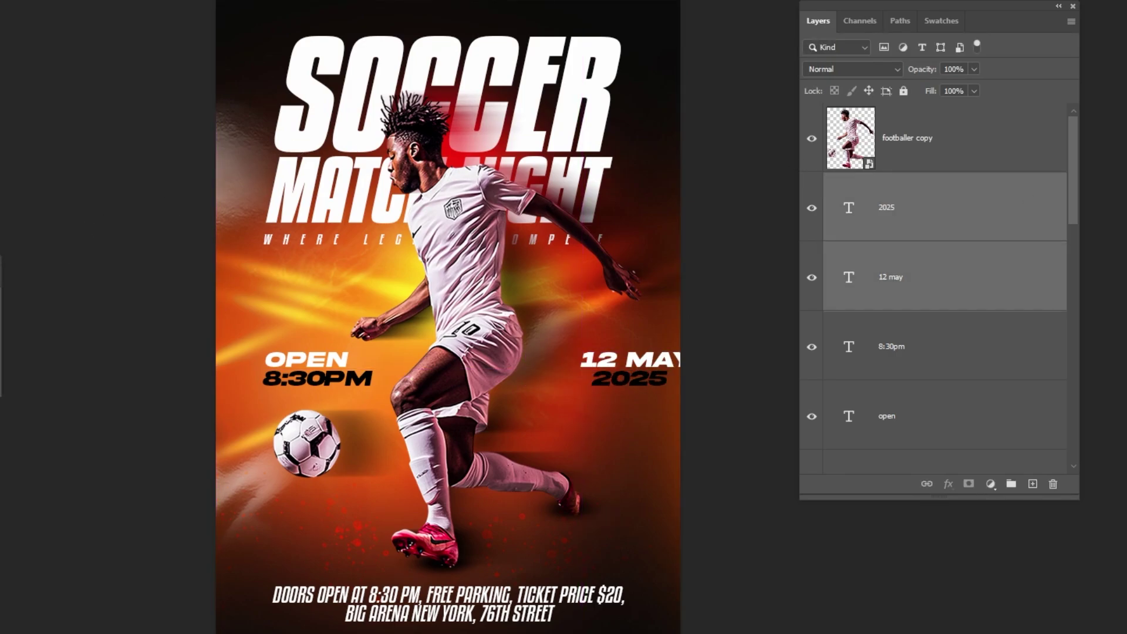